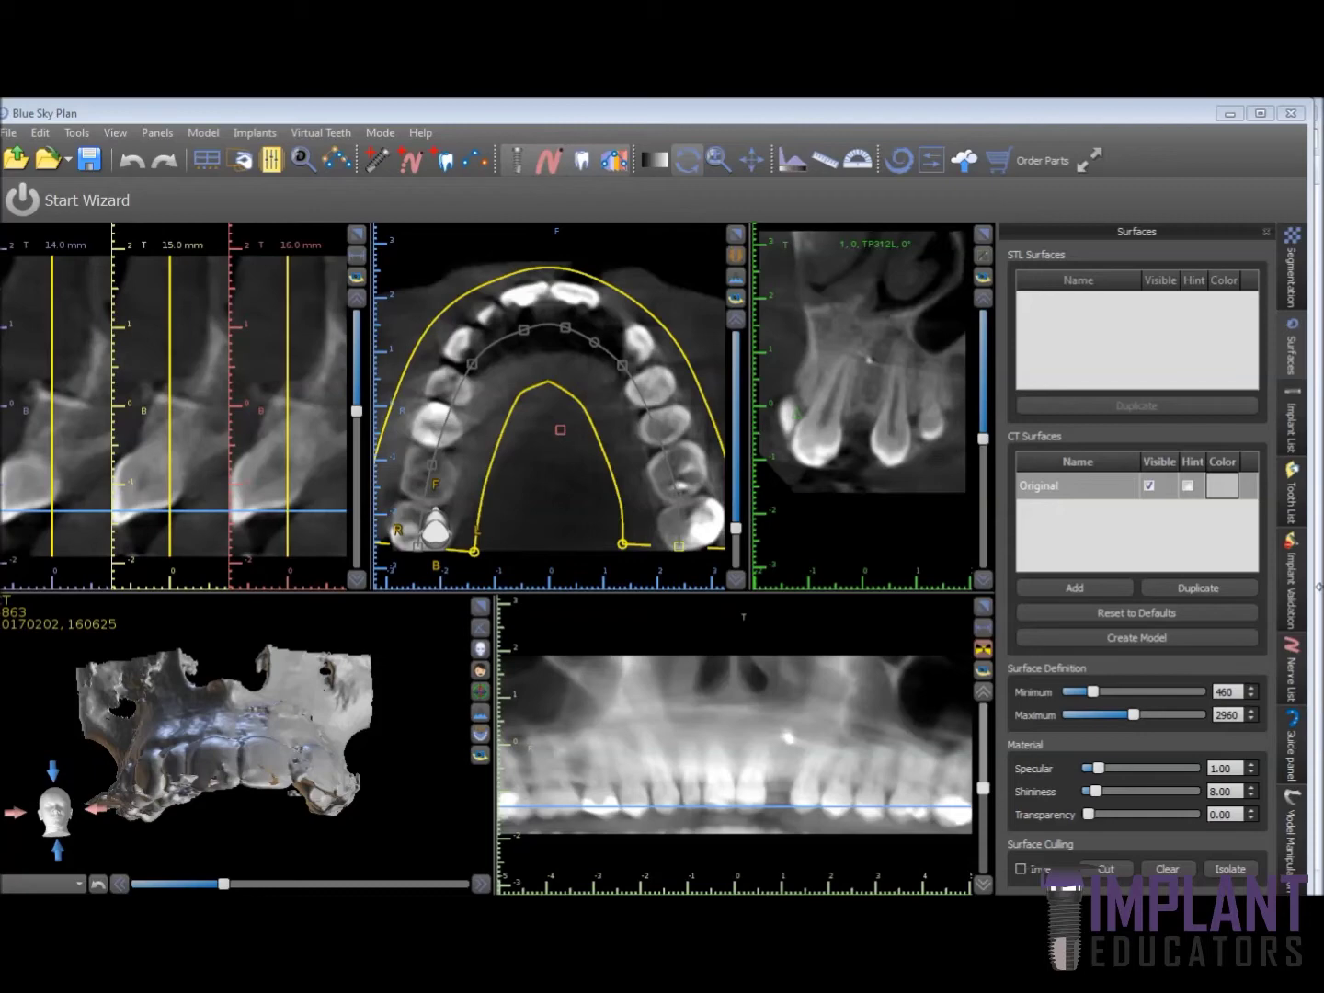
Switch to the Explorer folder holding the Mandibular and Maxillary Optical scan STL files
key(alt+Tab)
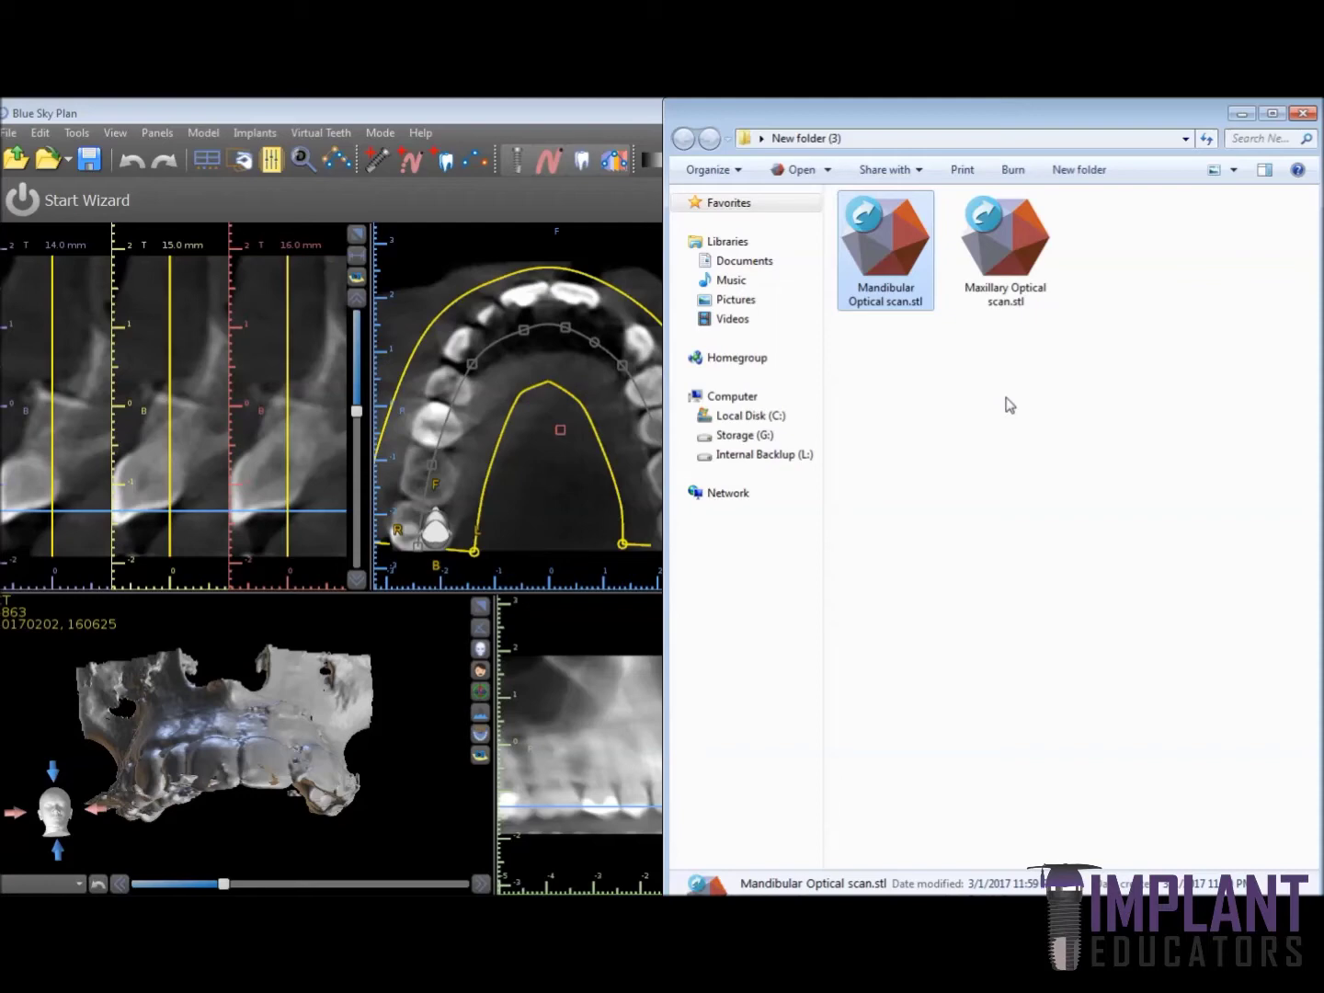
double_click(901, 267)
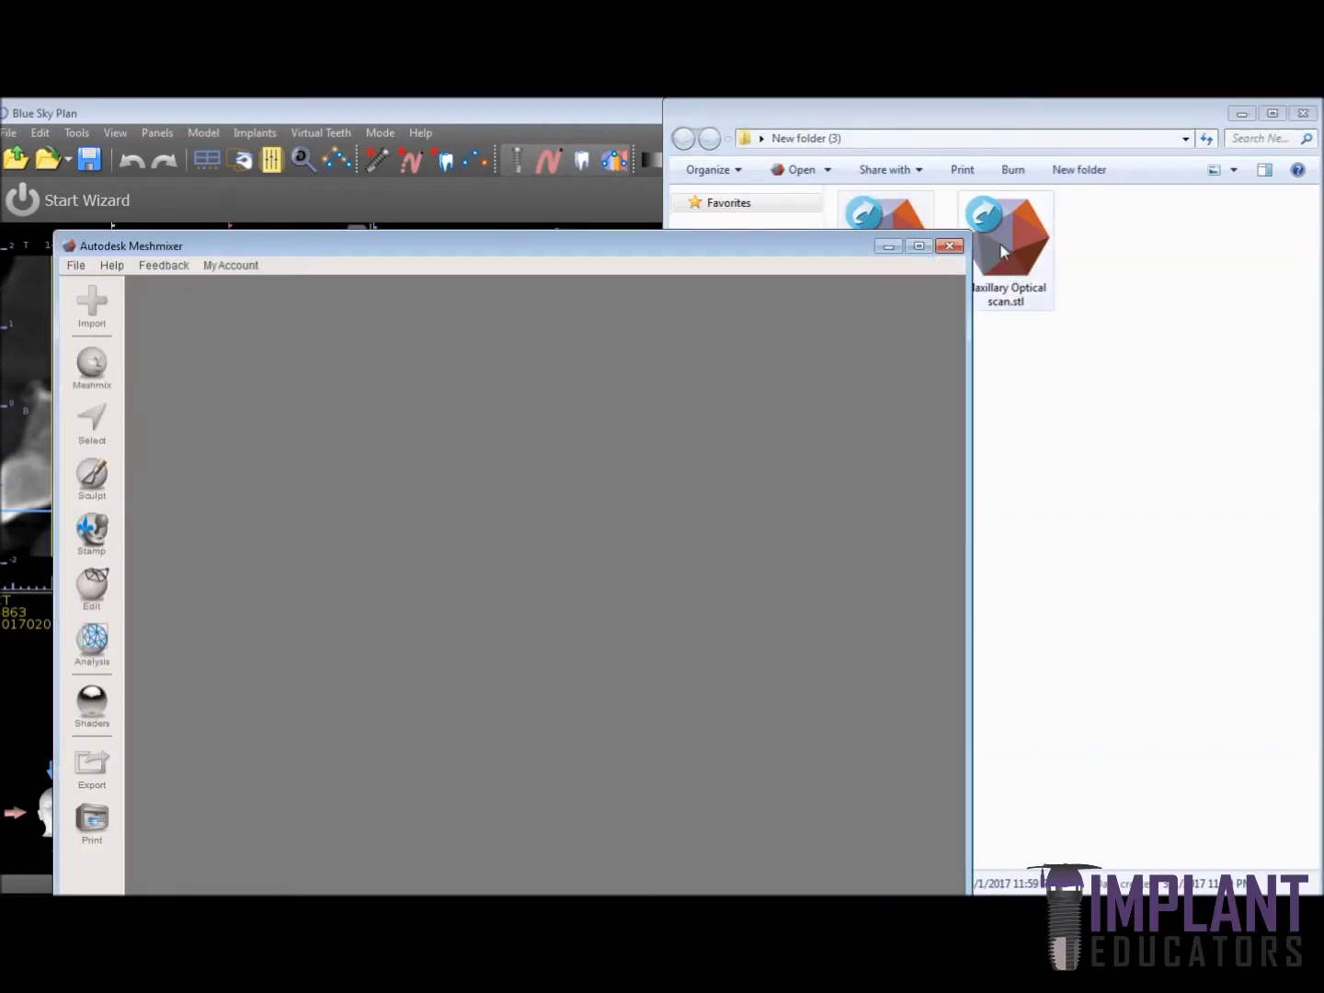
drag(708, 253, 707, 228)
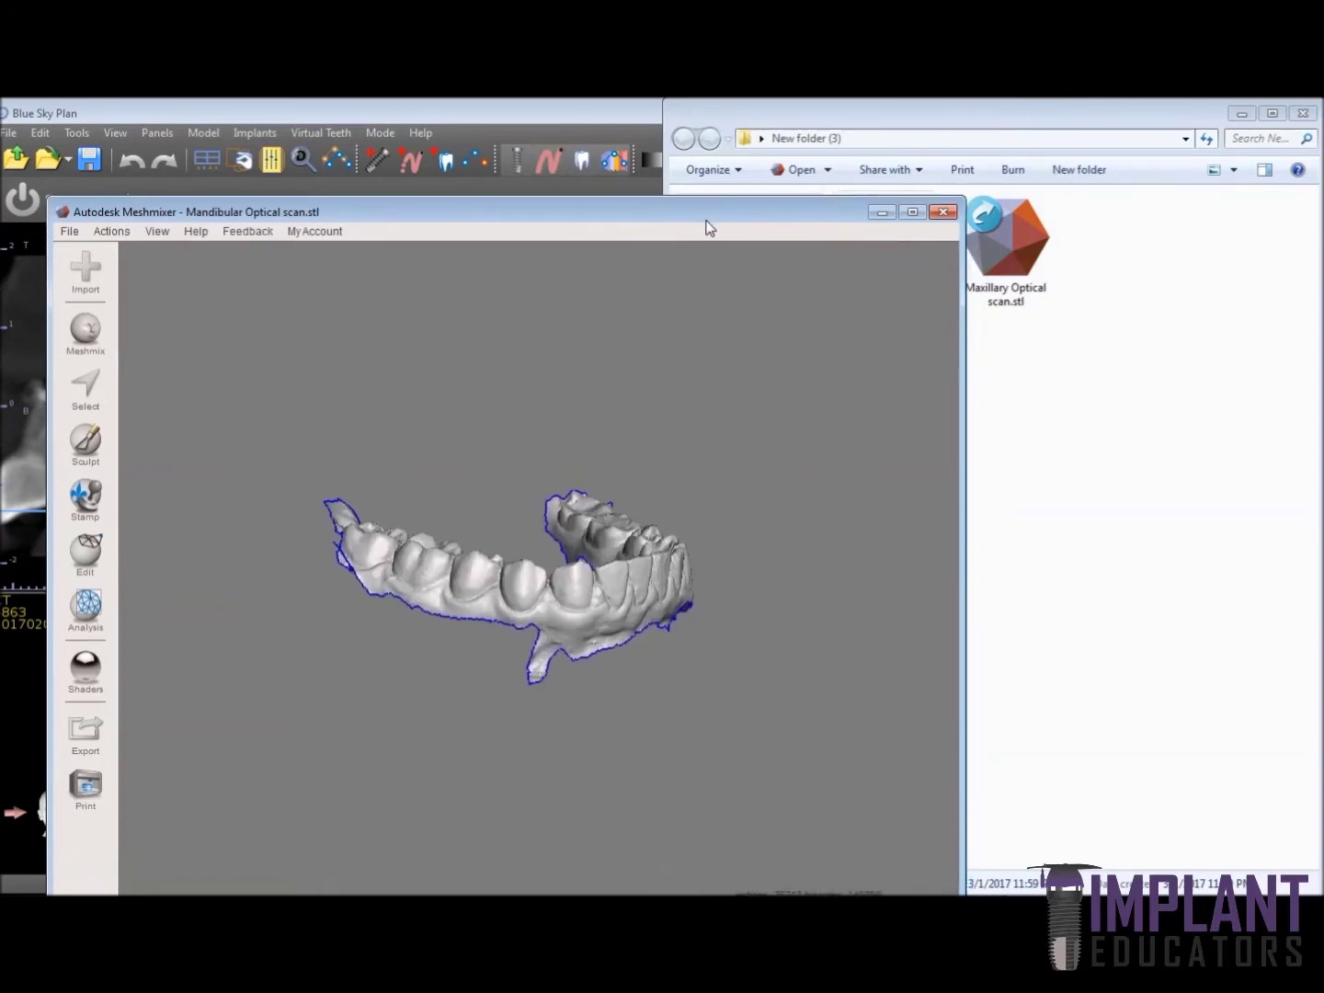
click(1148, 397)
click(540, 368)
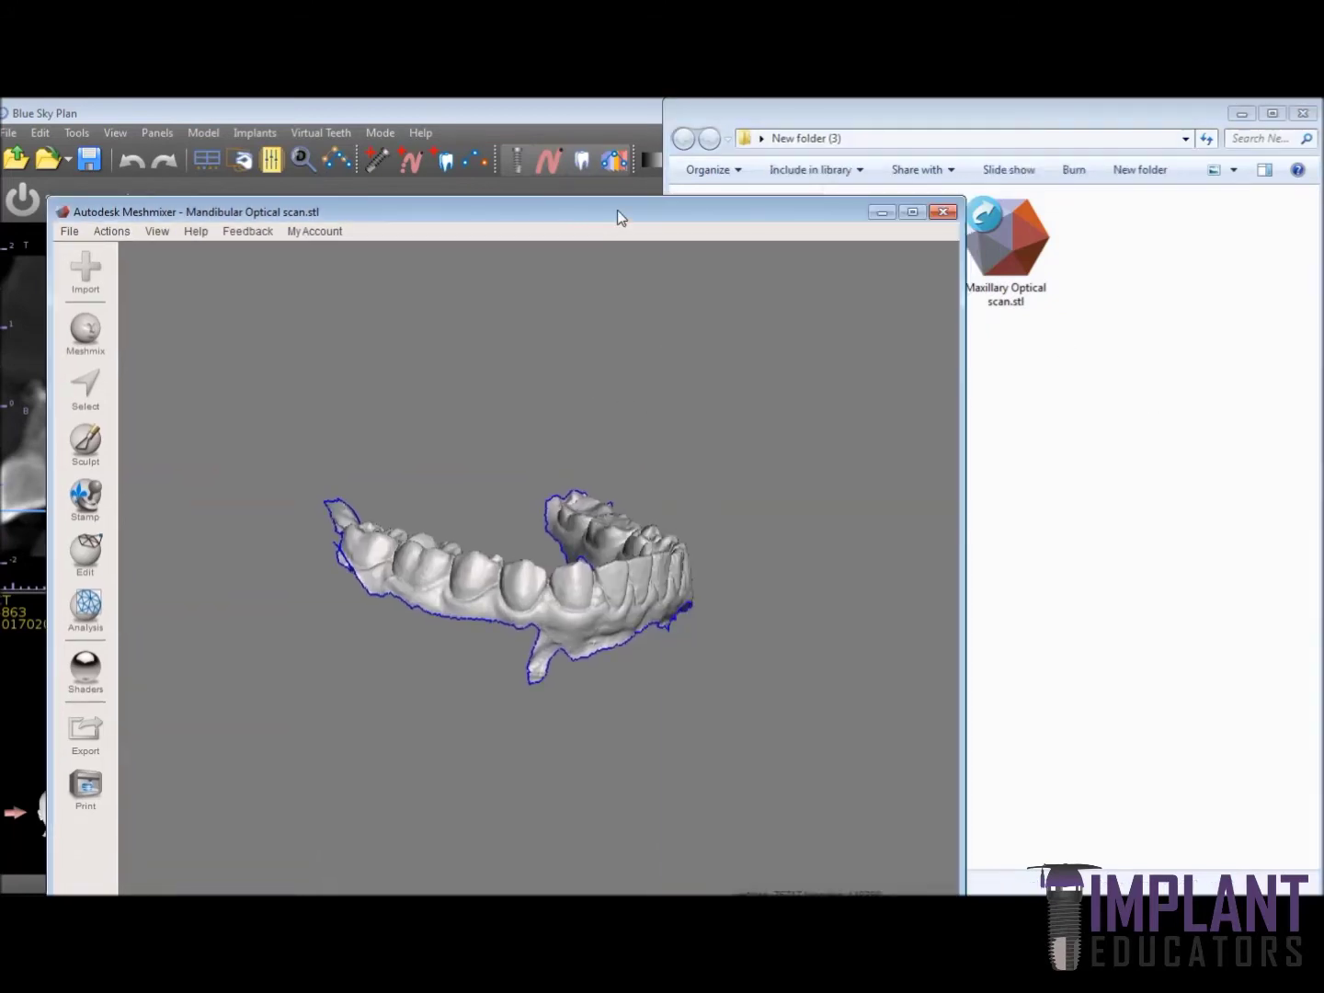
drag(617, 209, 600, 193)
right_drag(564, 562, 528, 592)
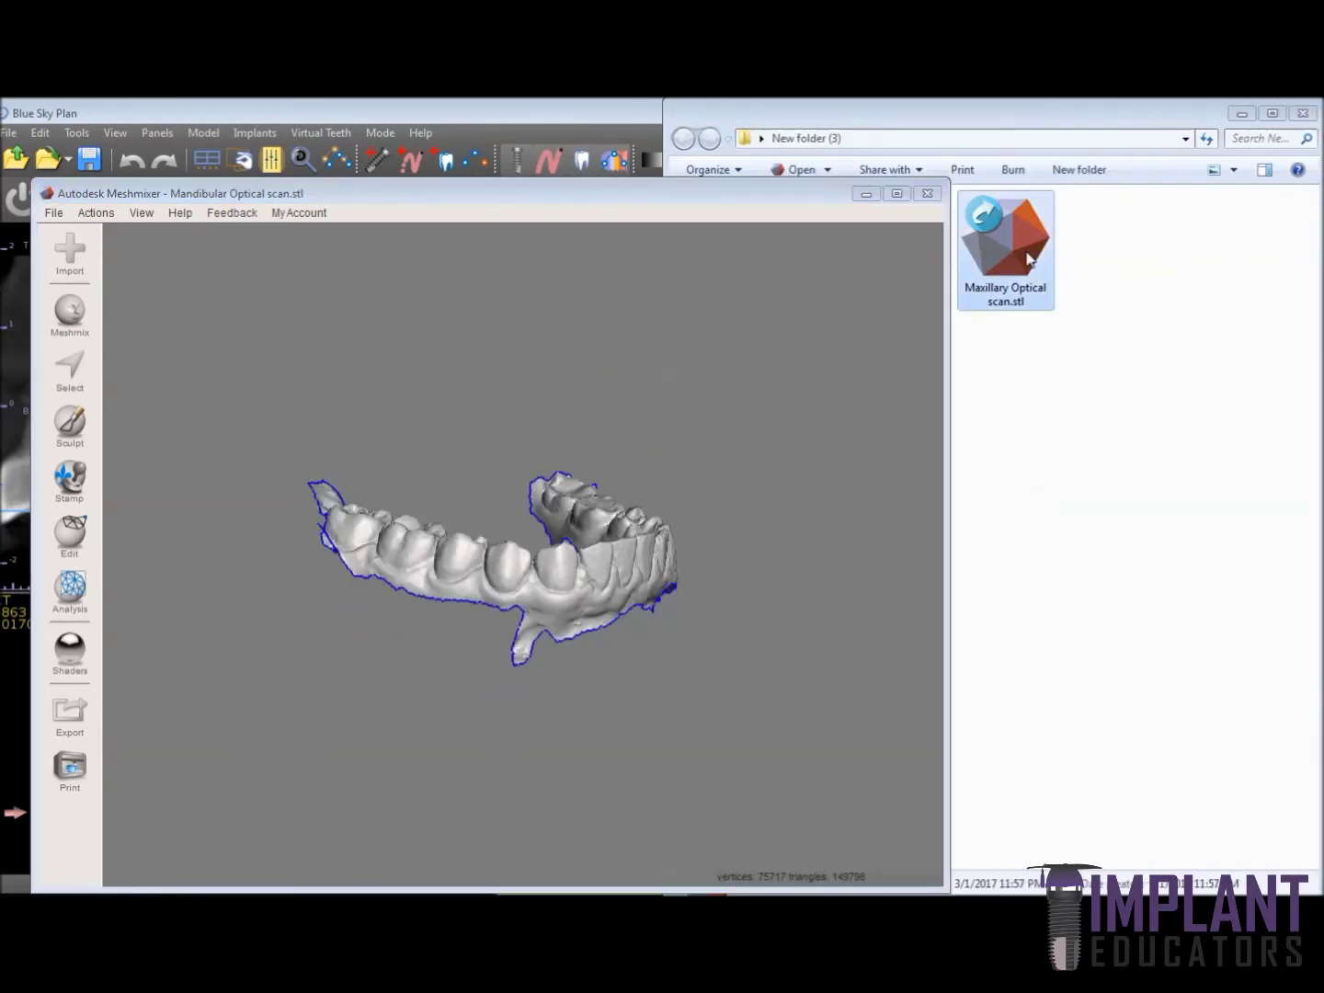
drag(1028, 259, 792, 328)
drag(696, 368, 696, 368)
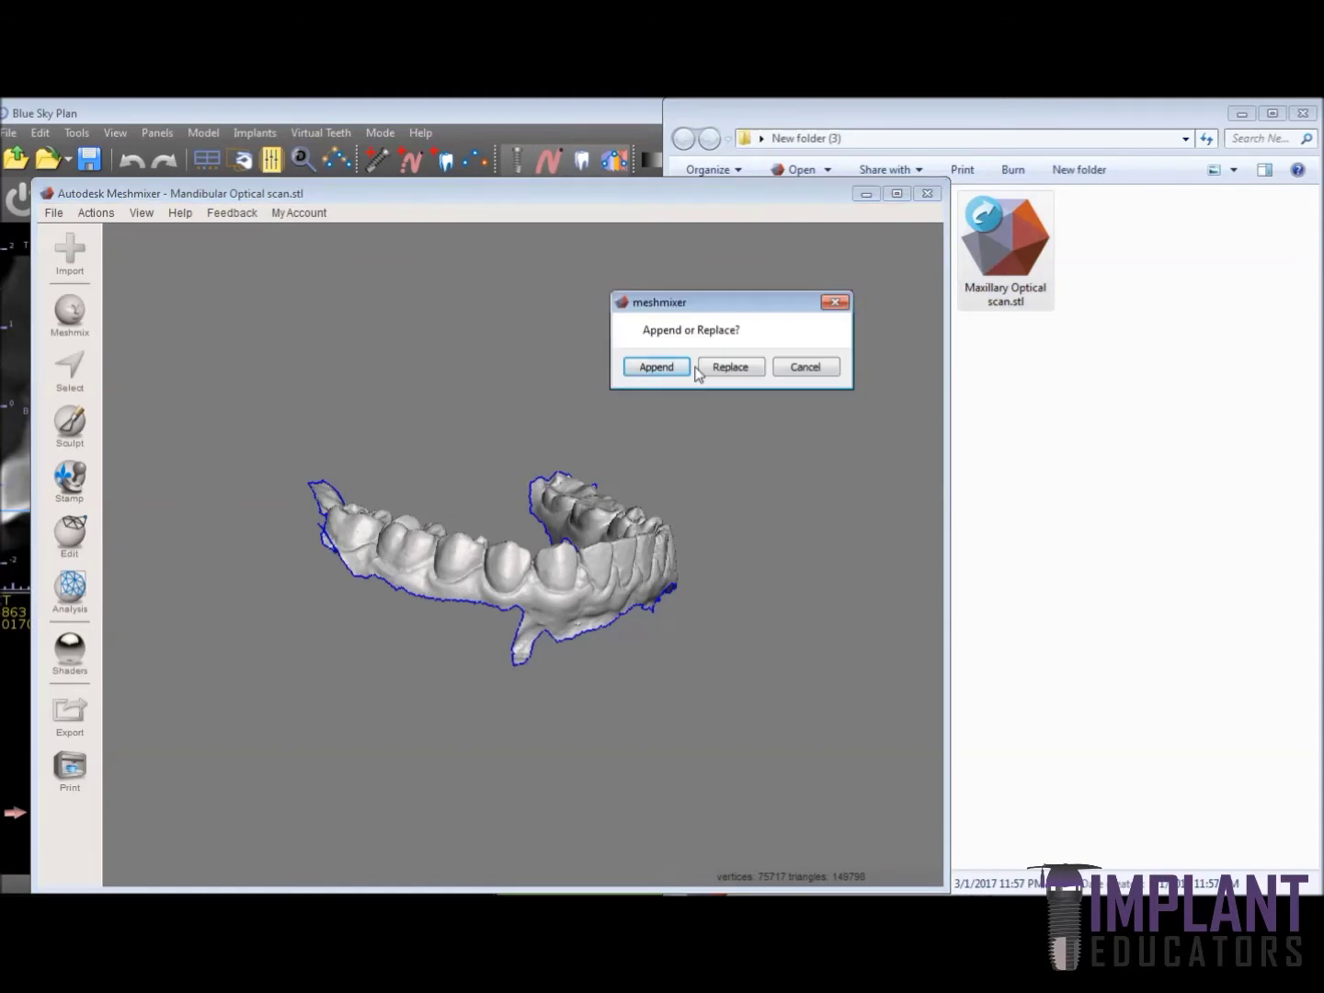
click(674, 368)
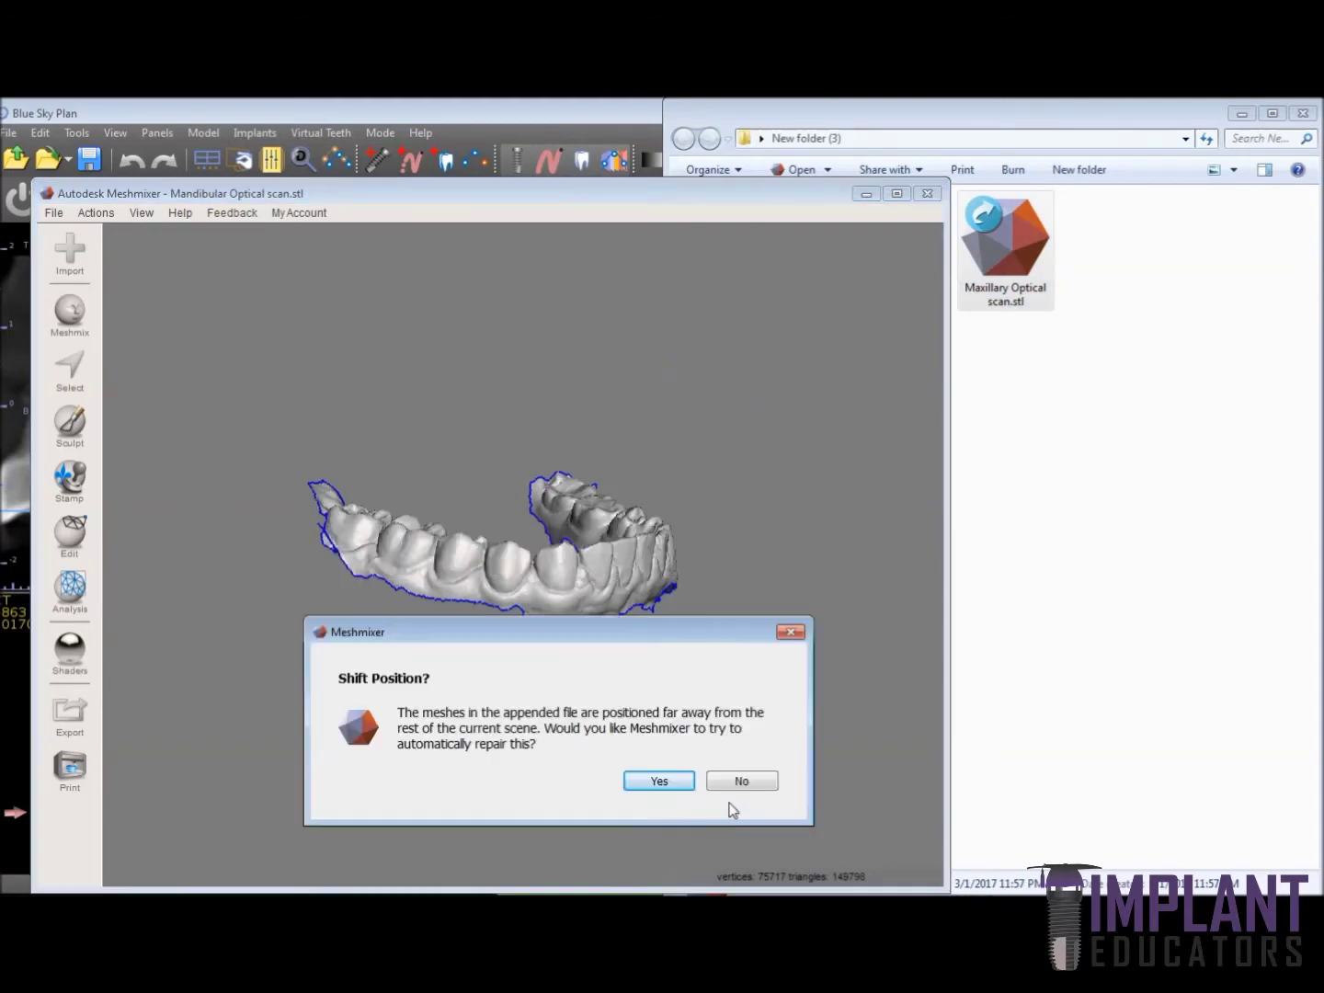
click(743, 783)
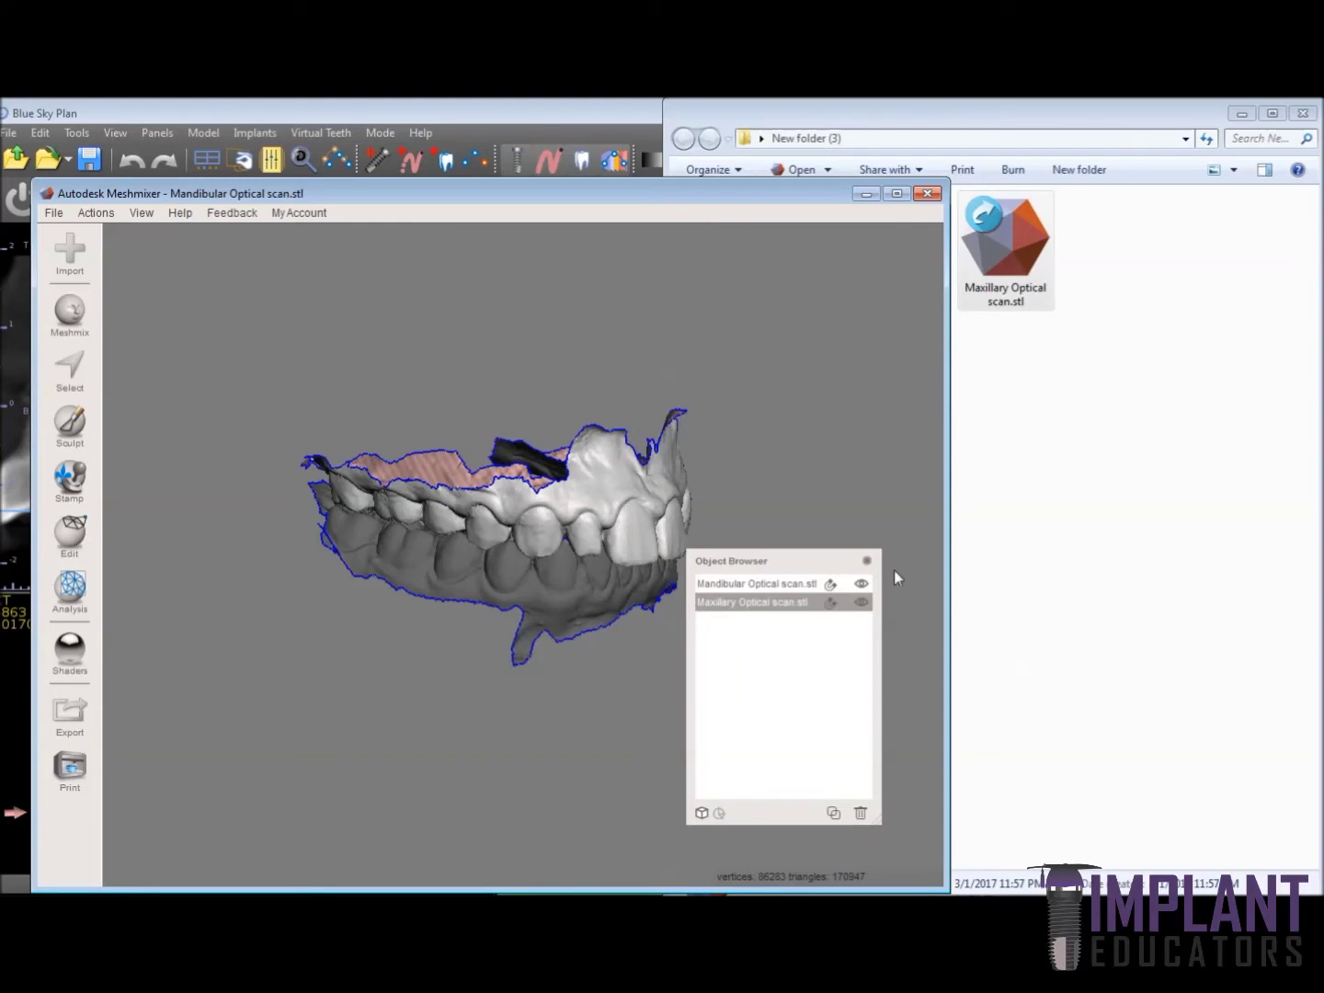
drag(798, 552, 833, 465)
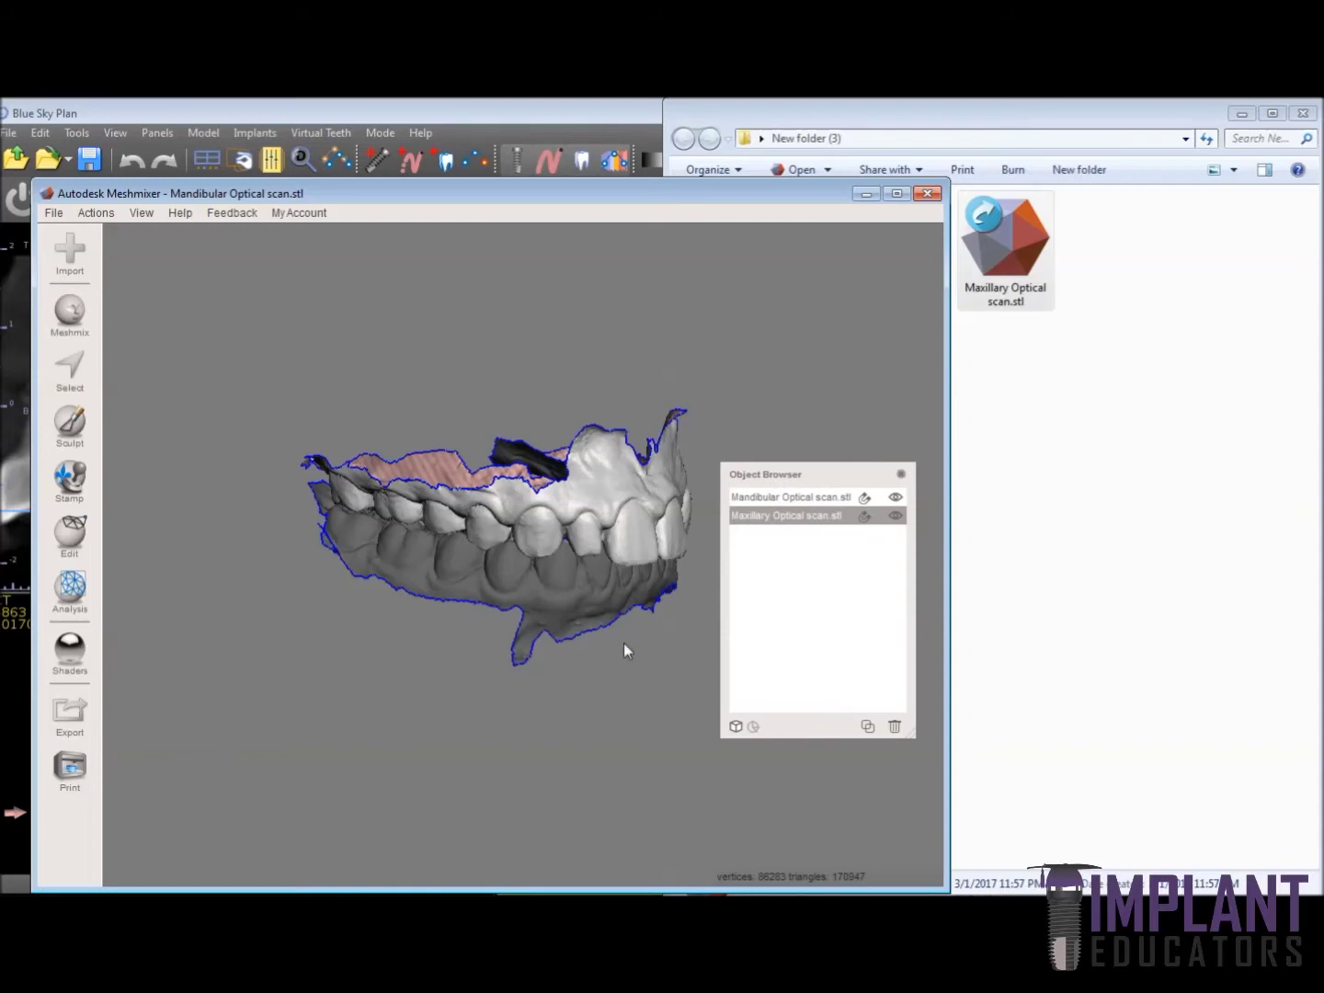
right_drag(541, 557, 590, 425)
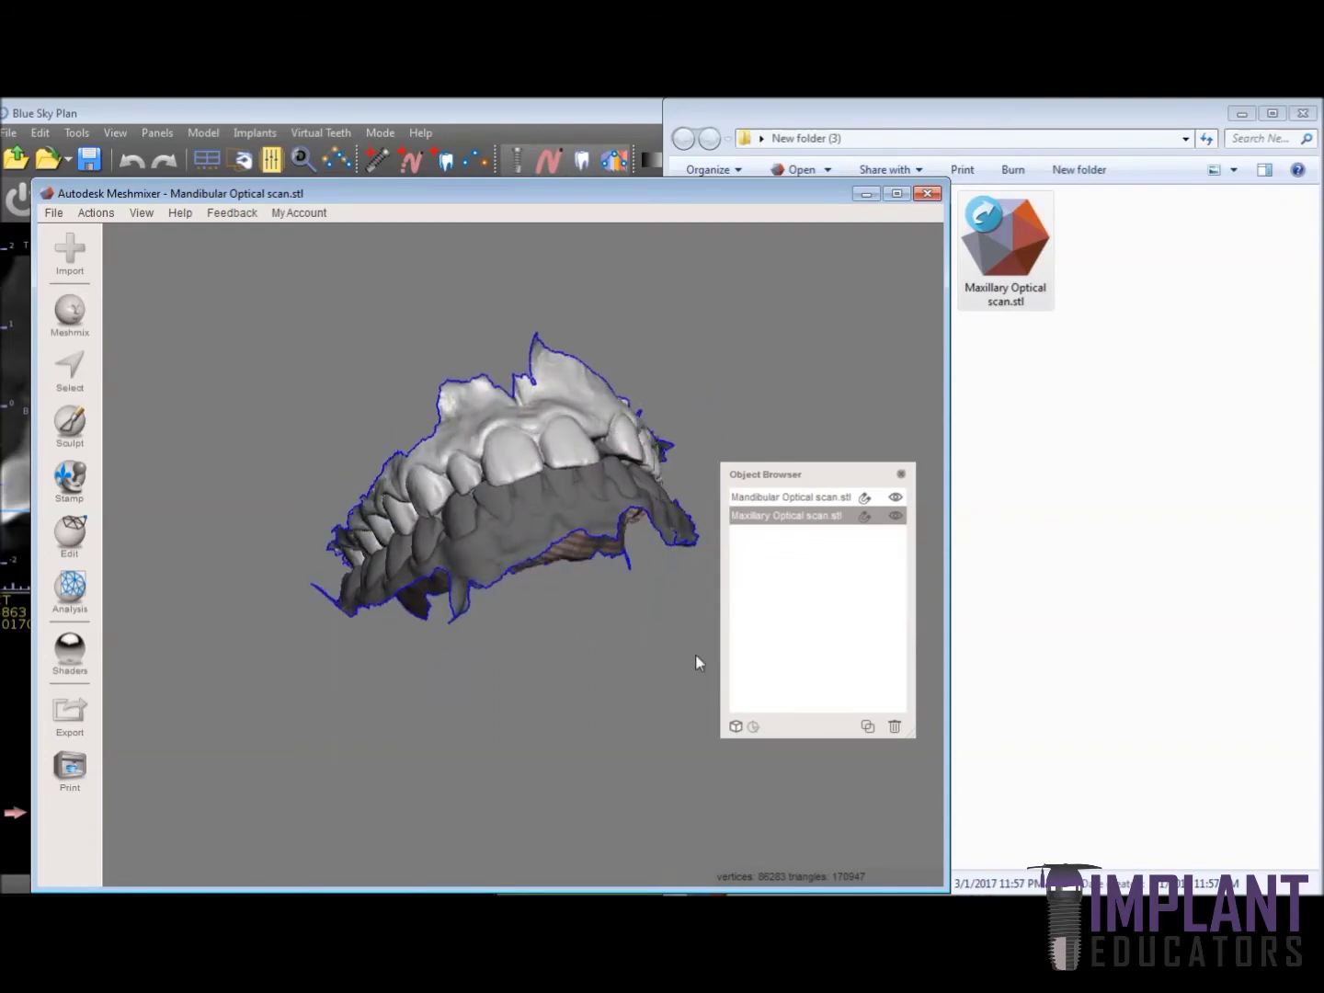
right_drag(586, 425, 538, 493)
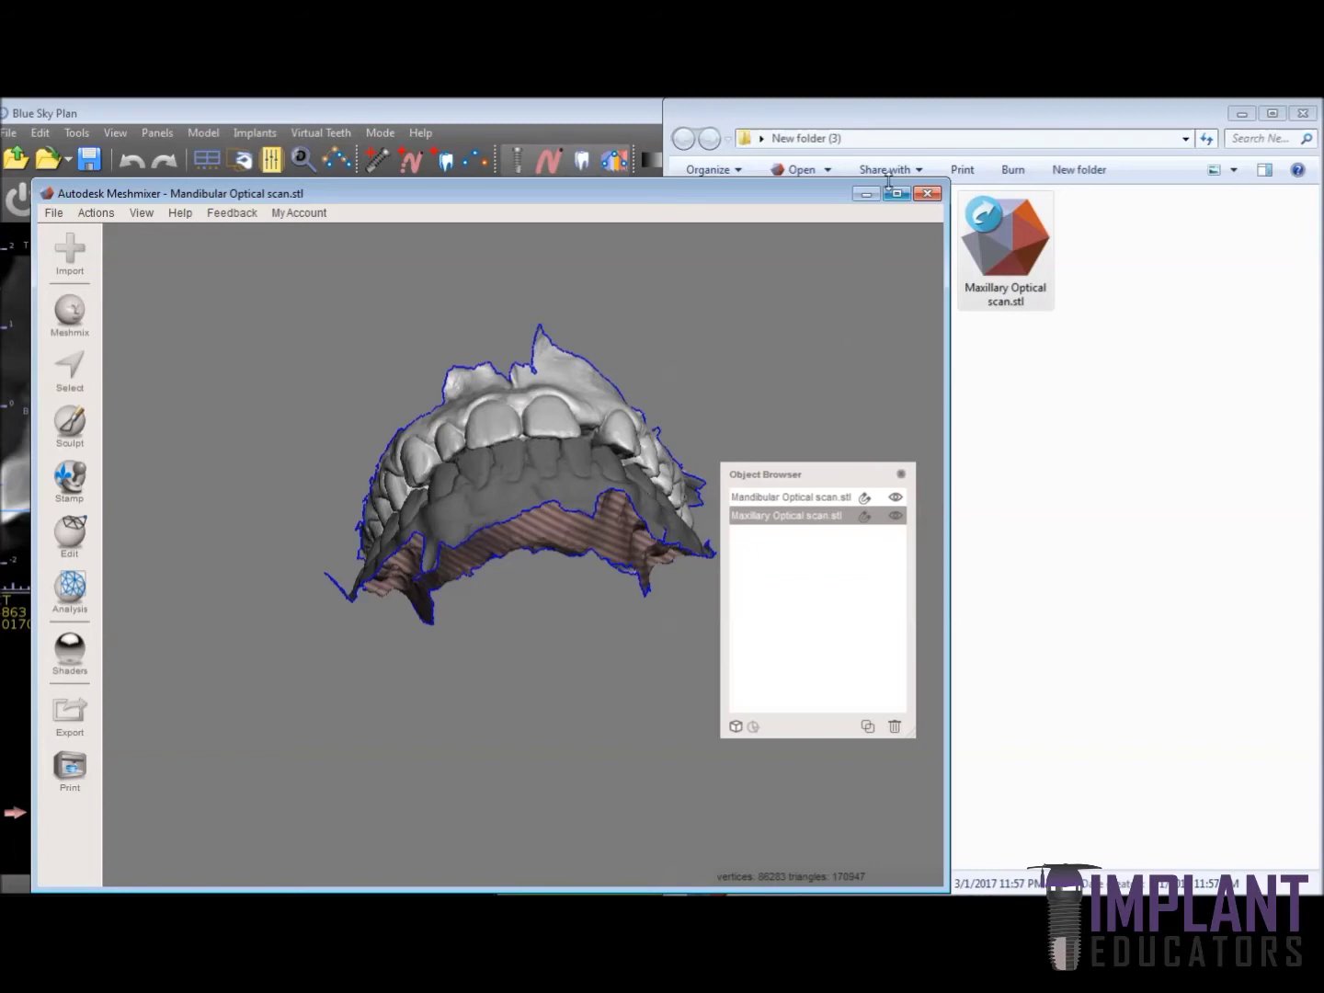
click(928, 194)
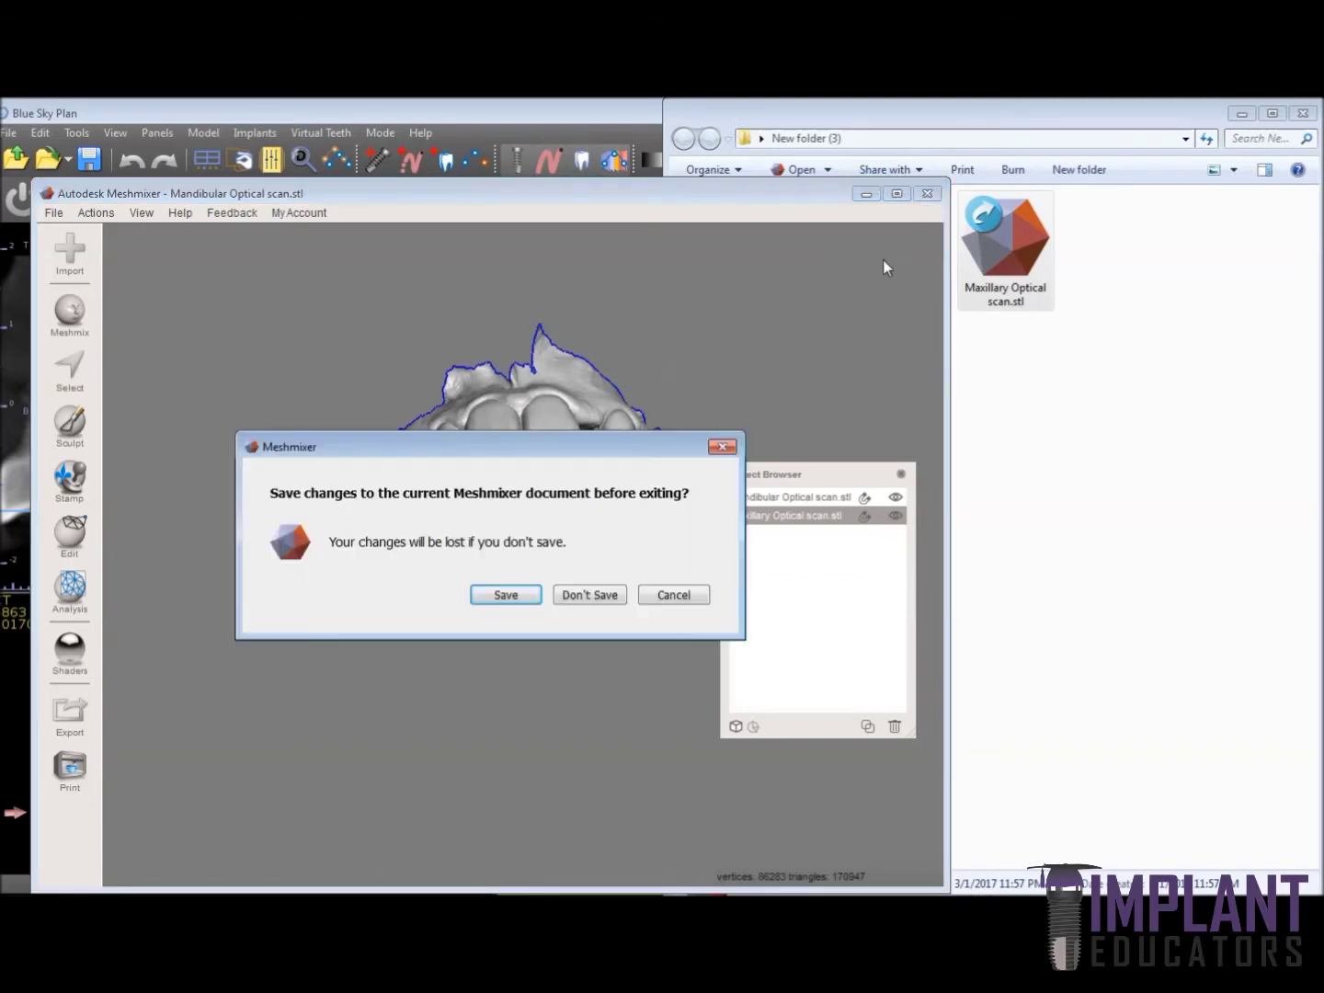
click(589, 595)
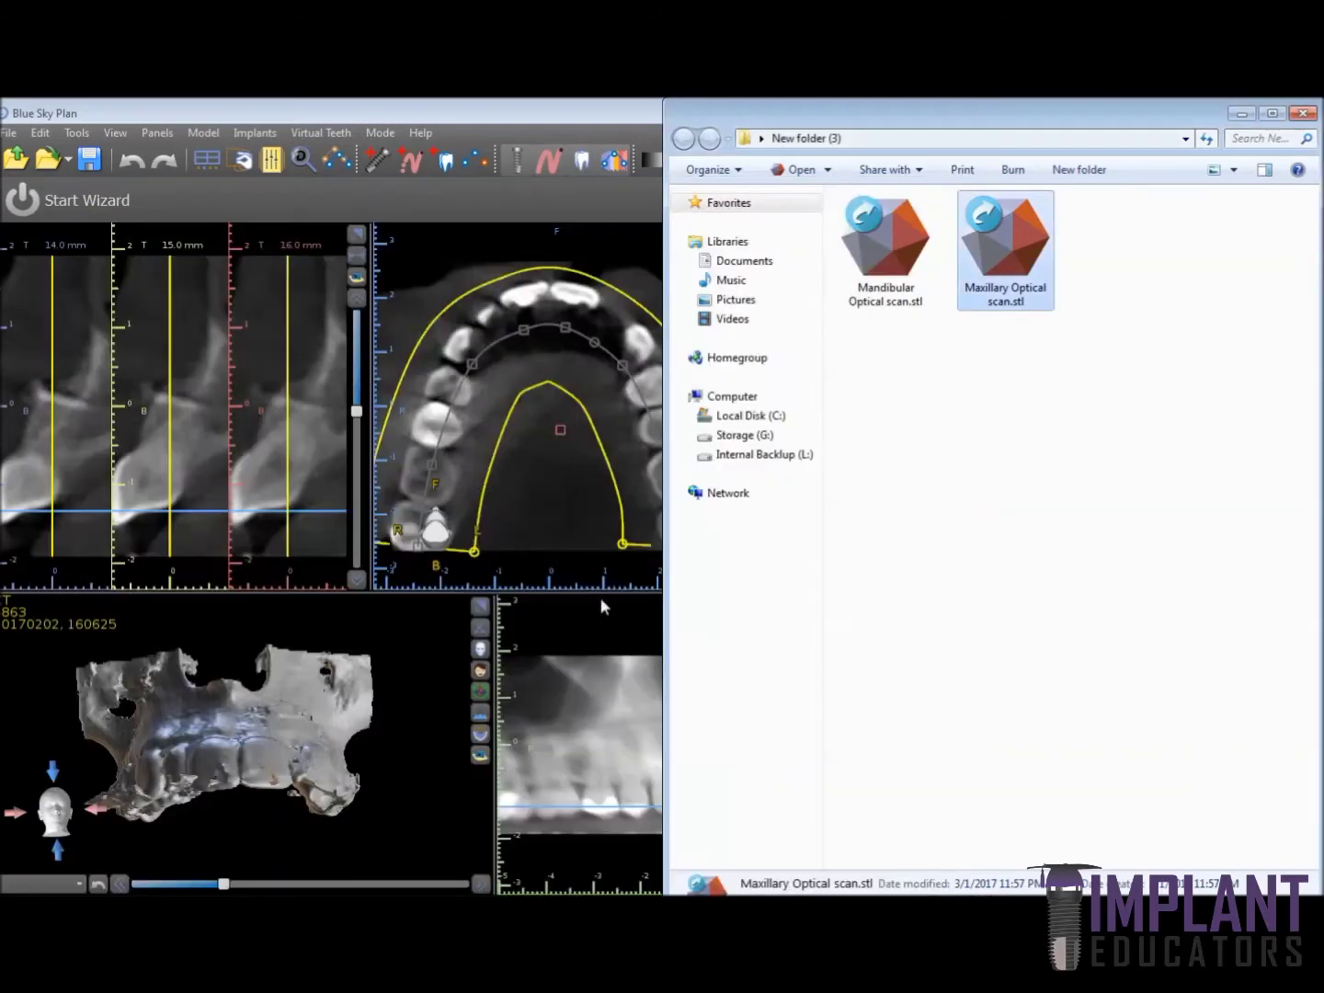
Import Maxillary Optical scan.stl as a green model and turn it sideways for point alignment
click(976, 393)
drag(1028, 293, 247, 482)
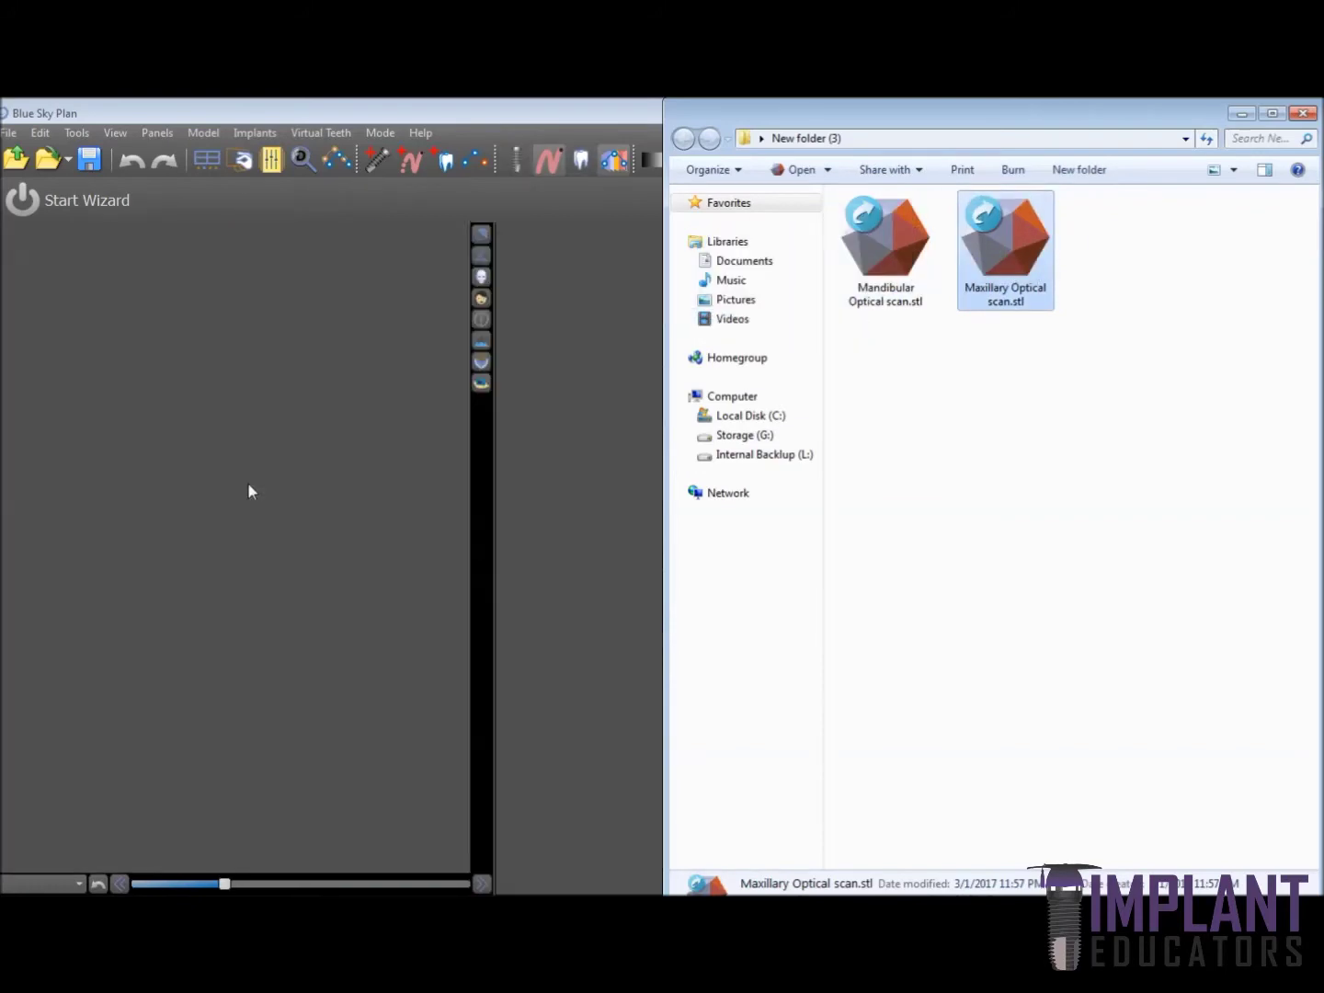
click(550, 114)
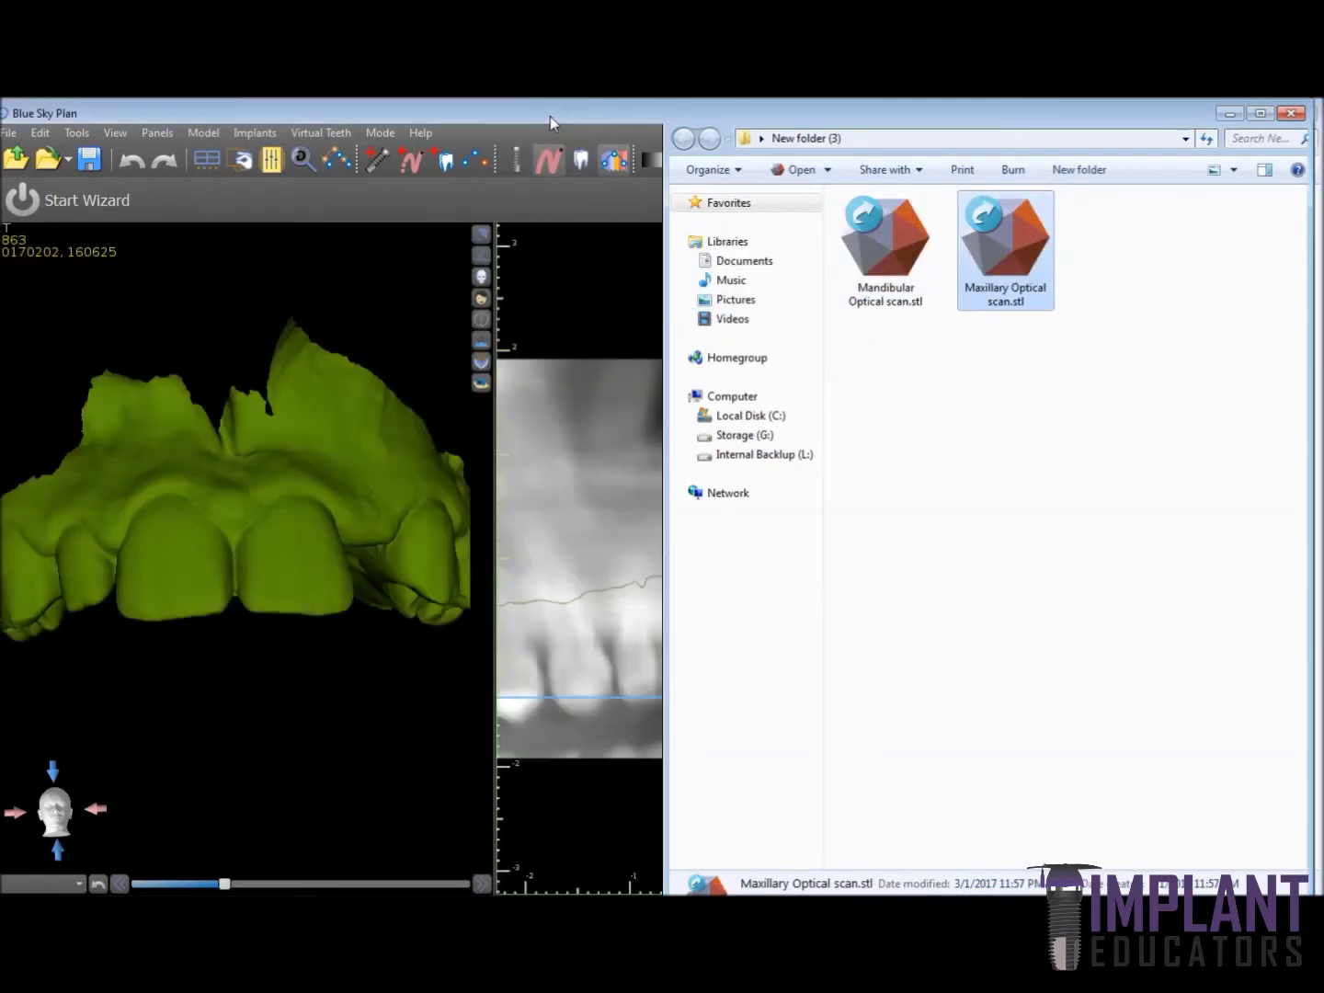
drag(190, 518, 401, 546)
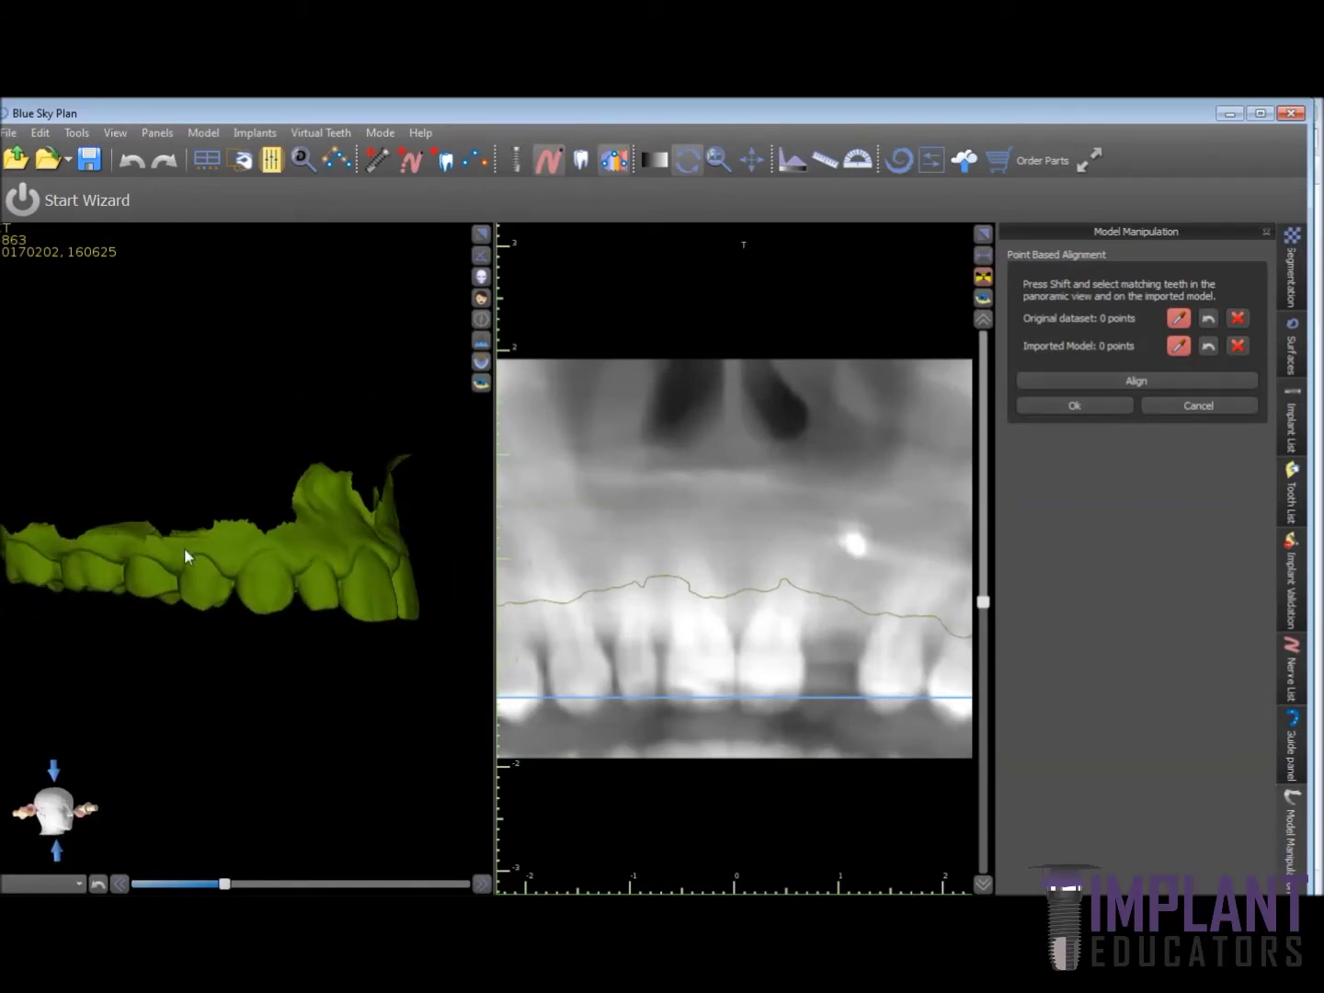
scroll(749, 538, down, 5)
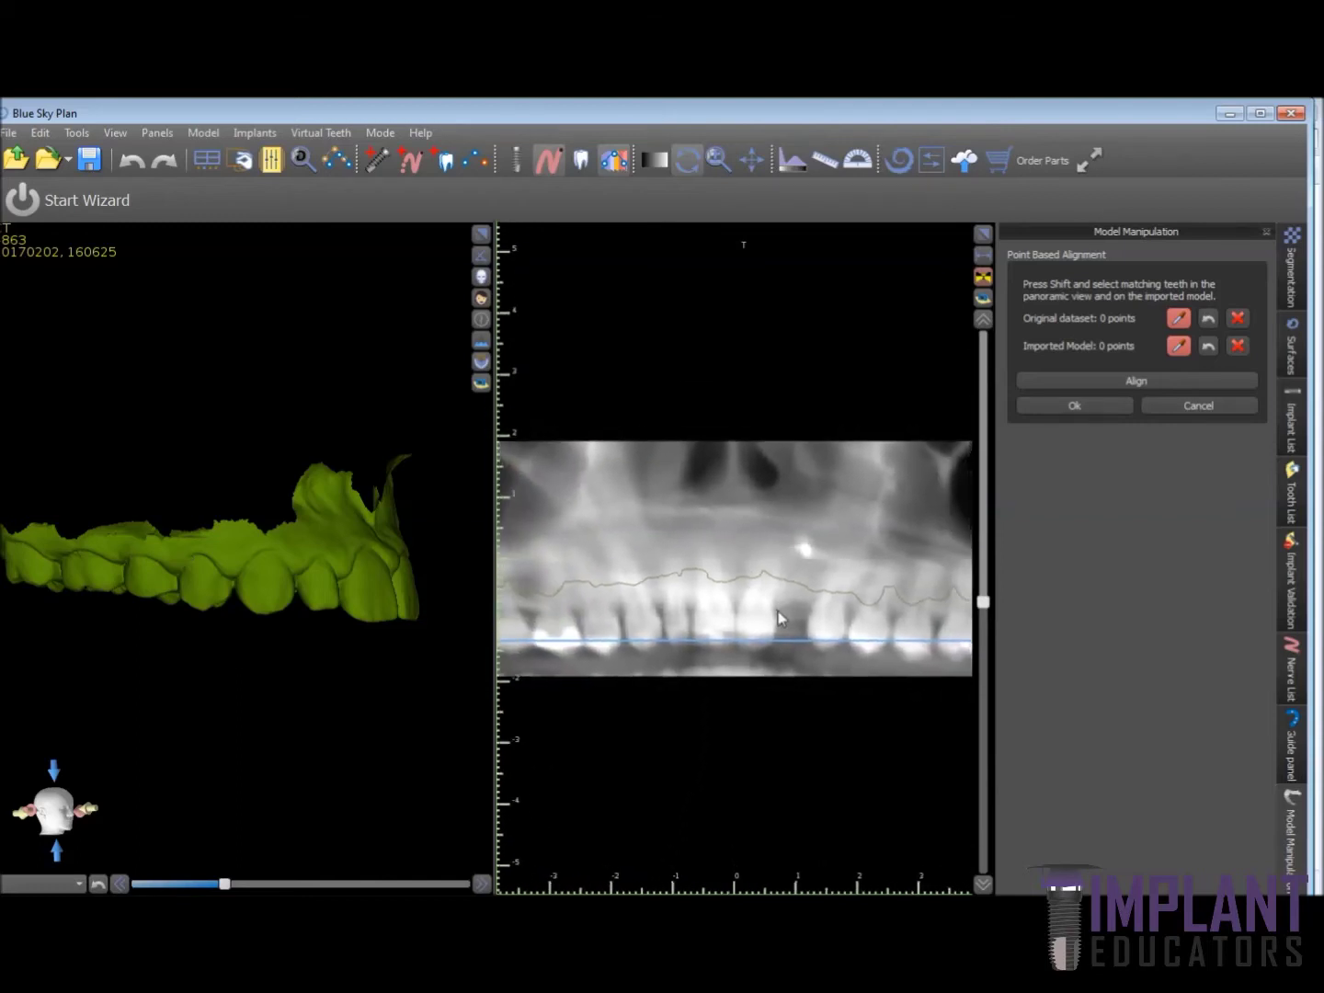
scroll(799, 662, down, 2)
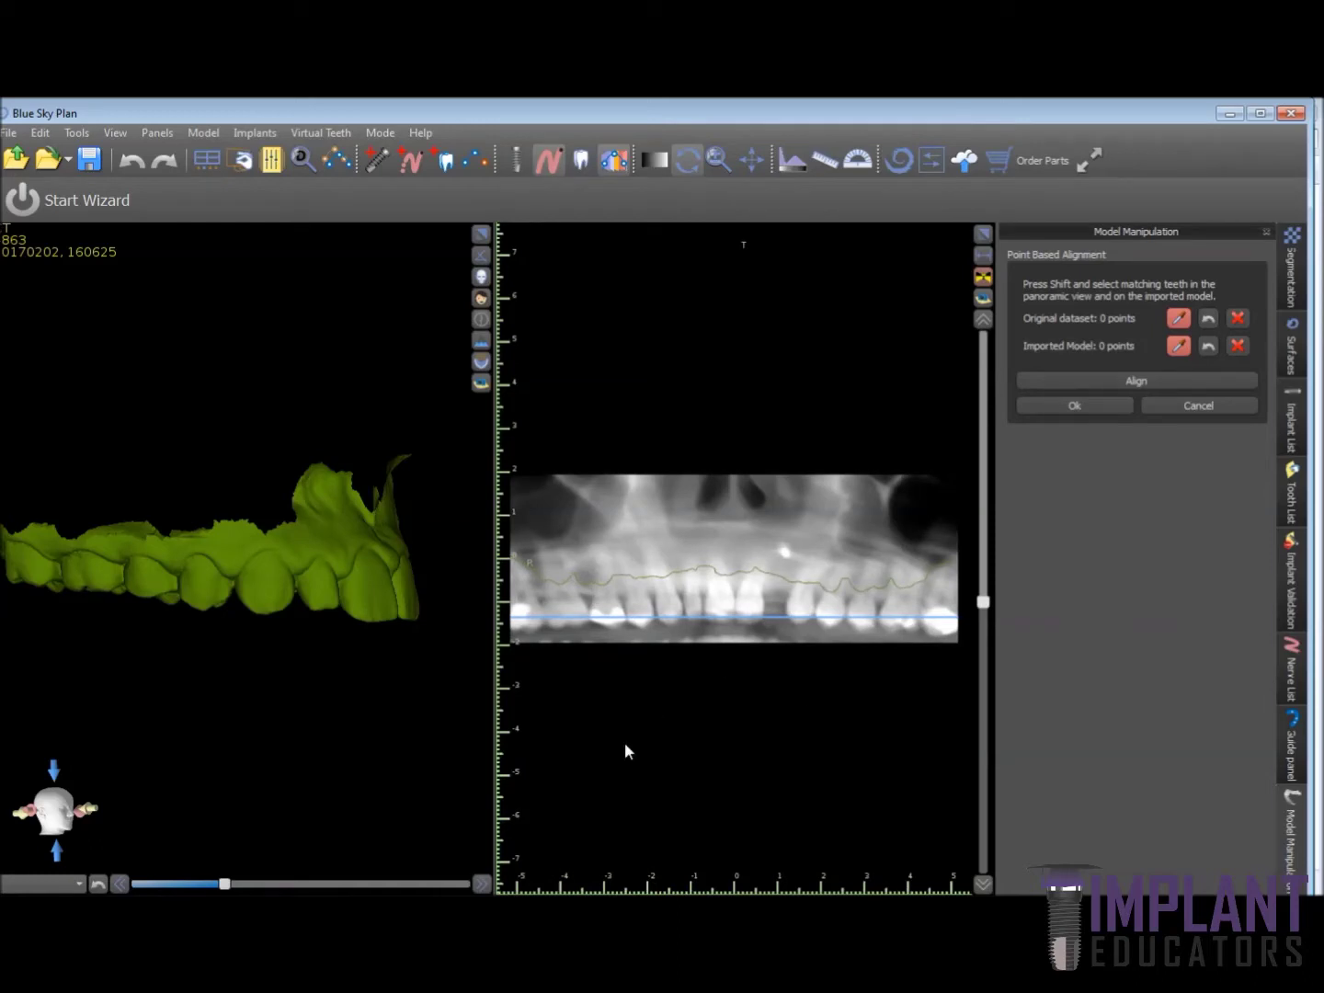
key(shift)
Mark 11 tooth points on the maxillary scan model, rotating it to reach each tooth
shift+click(143, 574)
shift+click(204, 581)
drag(378, 562, 193, 588)
key(shift)
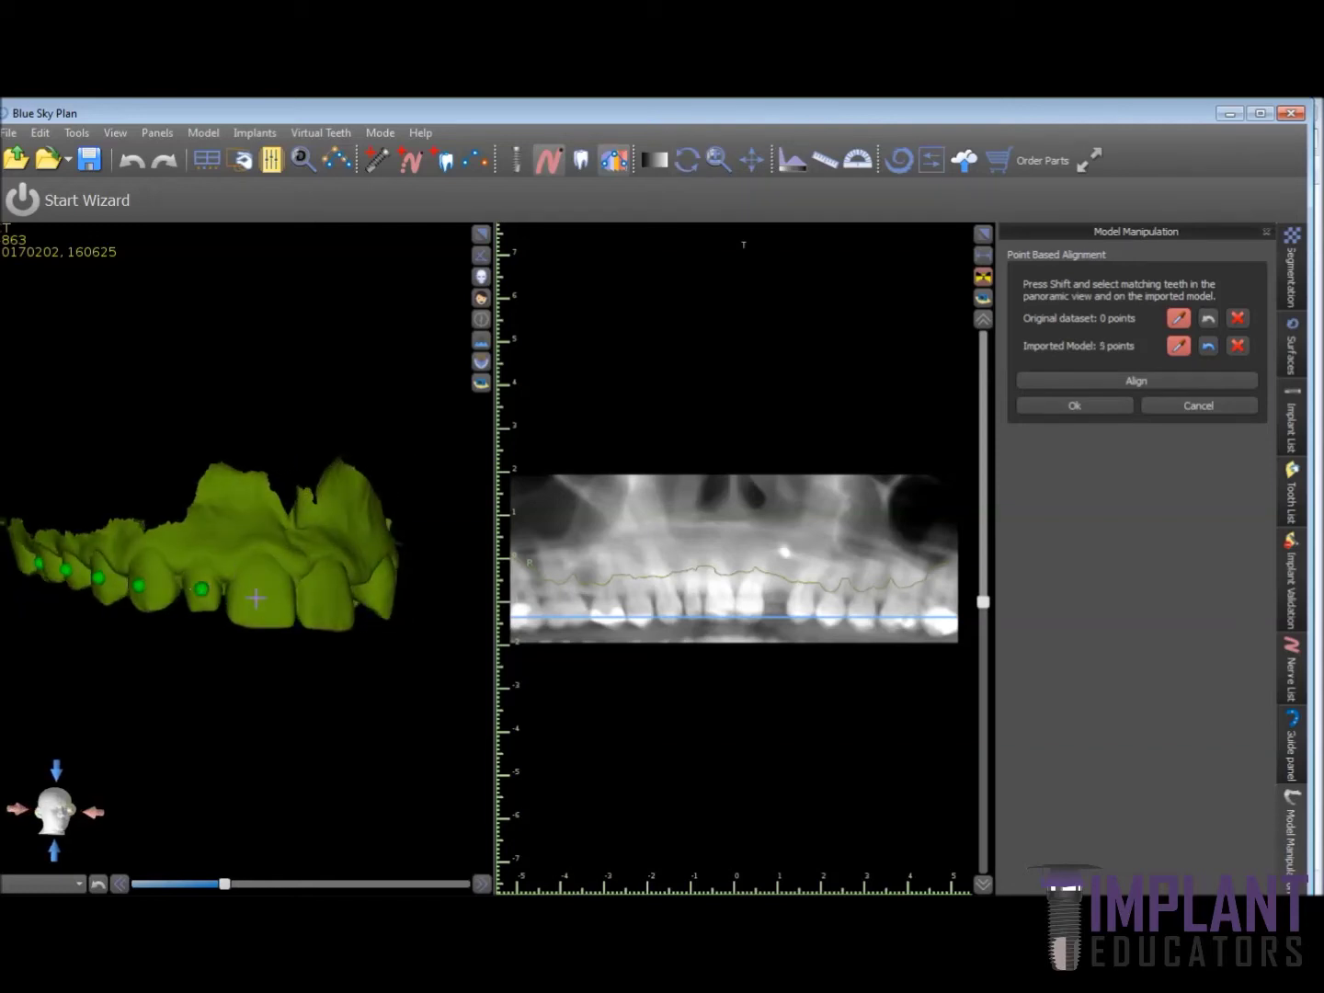
drag(348, 601, 201, 602)
shift+click(183, 600)
shift+click(291, 604)
drag(375, 595, 221, 564)
shift+click(222, 562)
shift+click(279, 572)
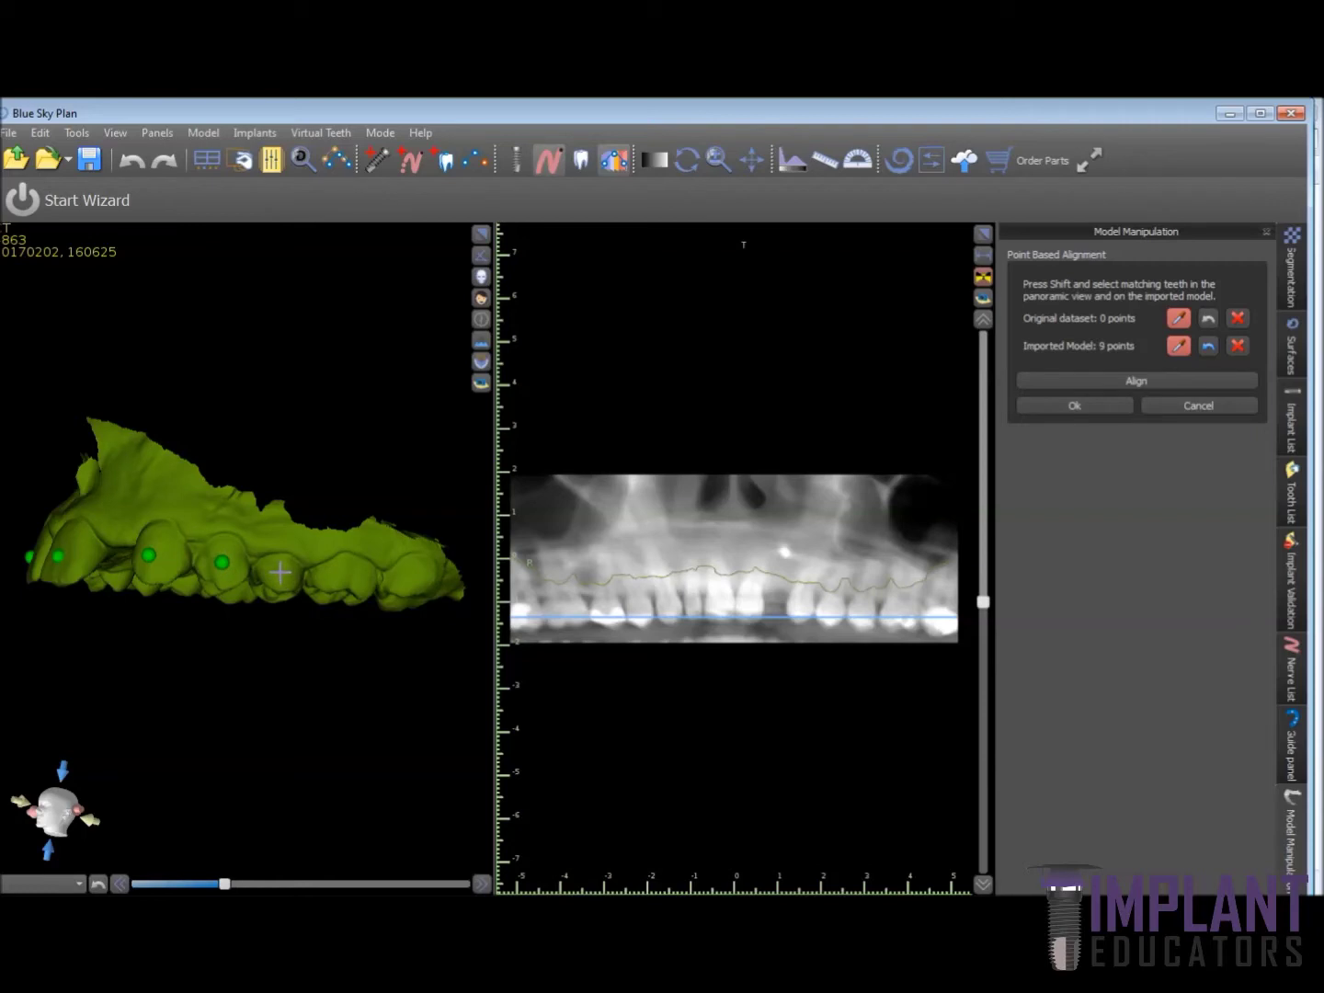
shift+click(345, 576)
Mark the same 11 teeth on the panoramic view and align the scan to the CBCT
shift+click(566, 612)
shift+click(605, 611)
shift+click(641, 612)
shift+click(665, 607)
shift+click(694, 605)
shift+click(721, 605)
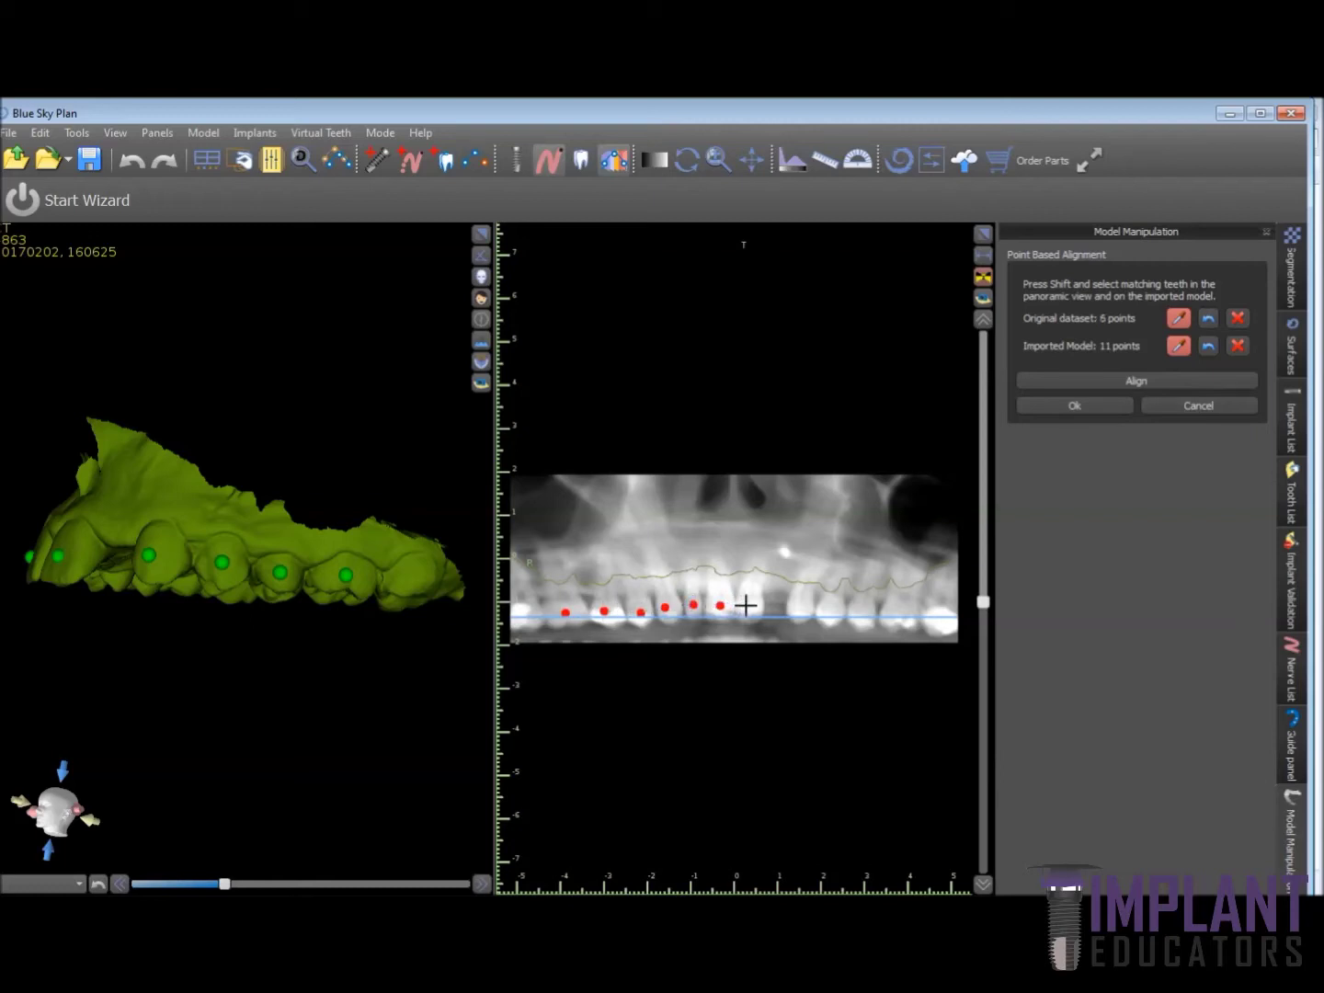
shift+click(750, 604)
shift+click(803, 609)
shift+click(832, 611)
shift+click(864, 617)
shift+click(900, 613)
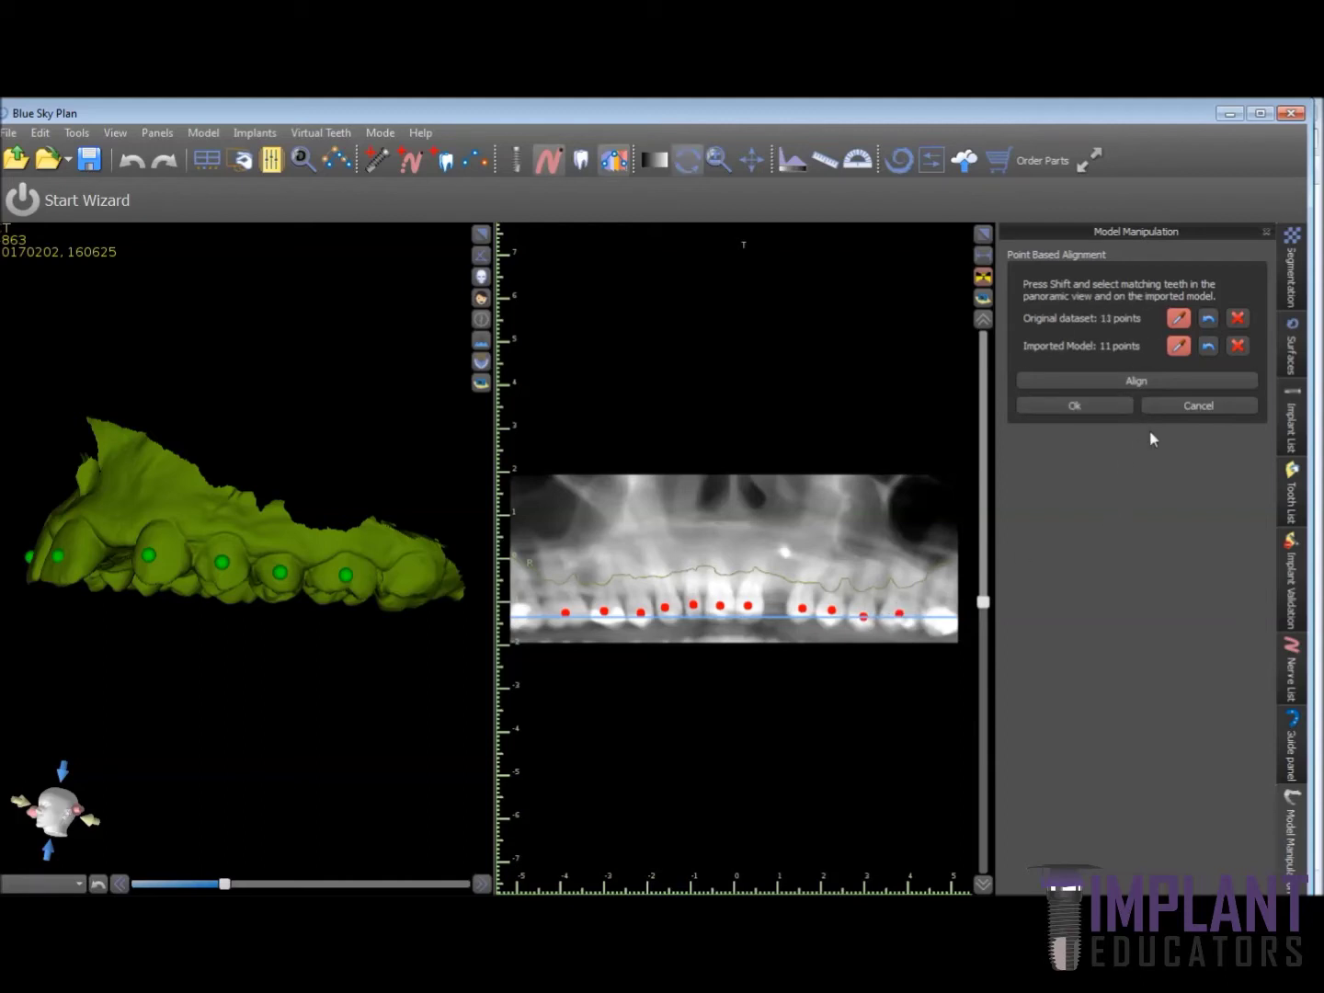
click(1103, 382)
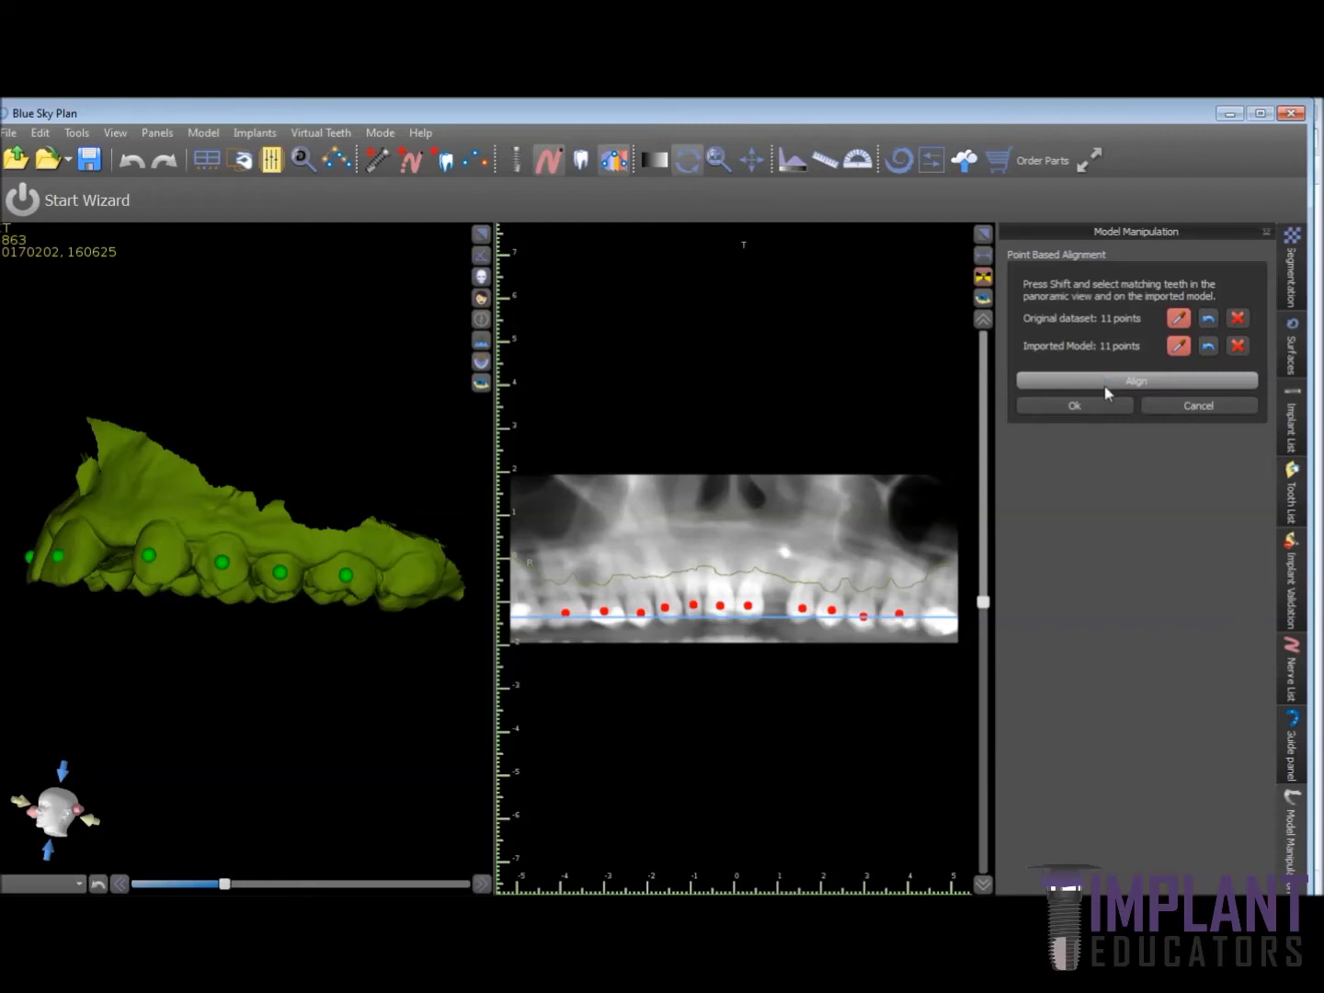
drag(244, 542, 252, 420)
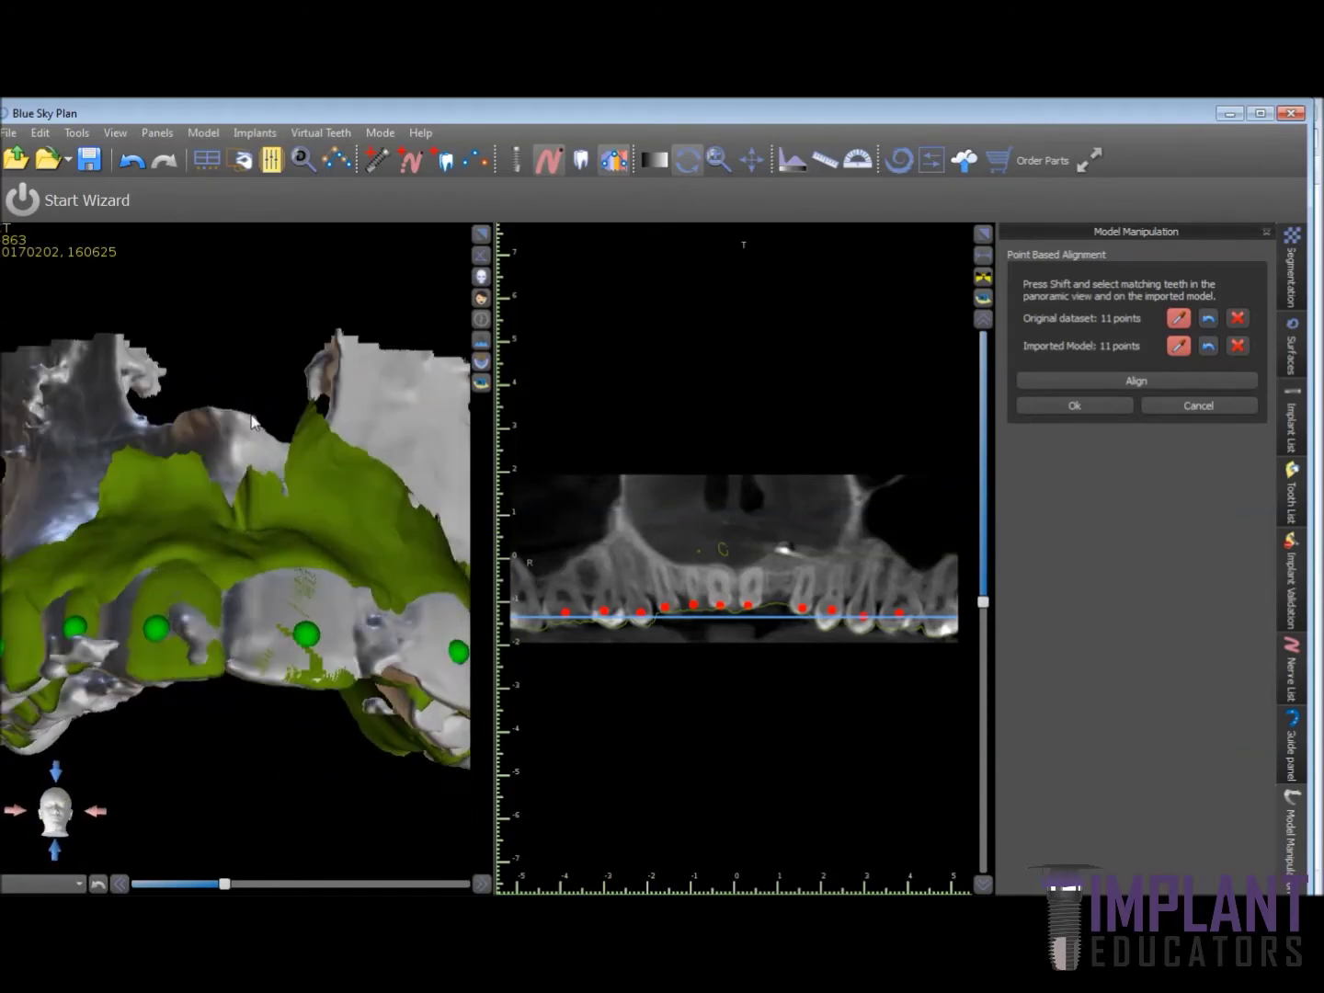
Re-run Align and accept the maxillary scan's point-based alignment with Ok
click(1110, 383)
click(1111, 410)
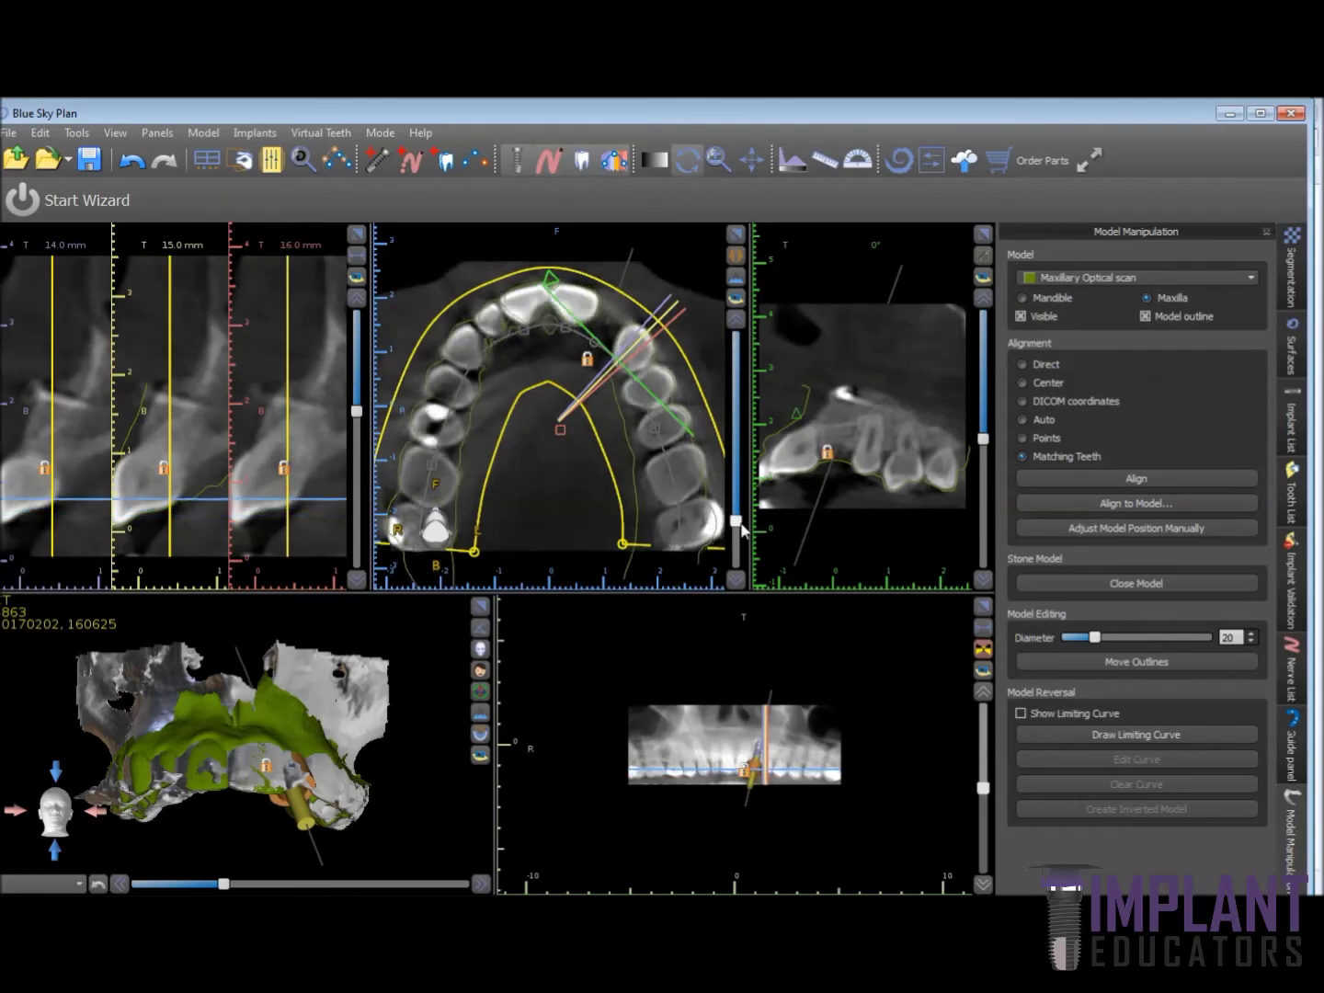
Hide the Original CT bone surface in the 3D view
drag(740, 533, 736, 521)
click(1293, 369)
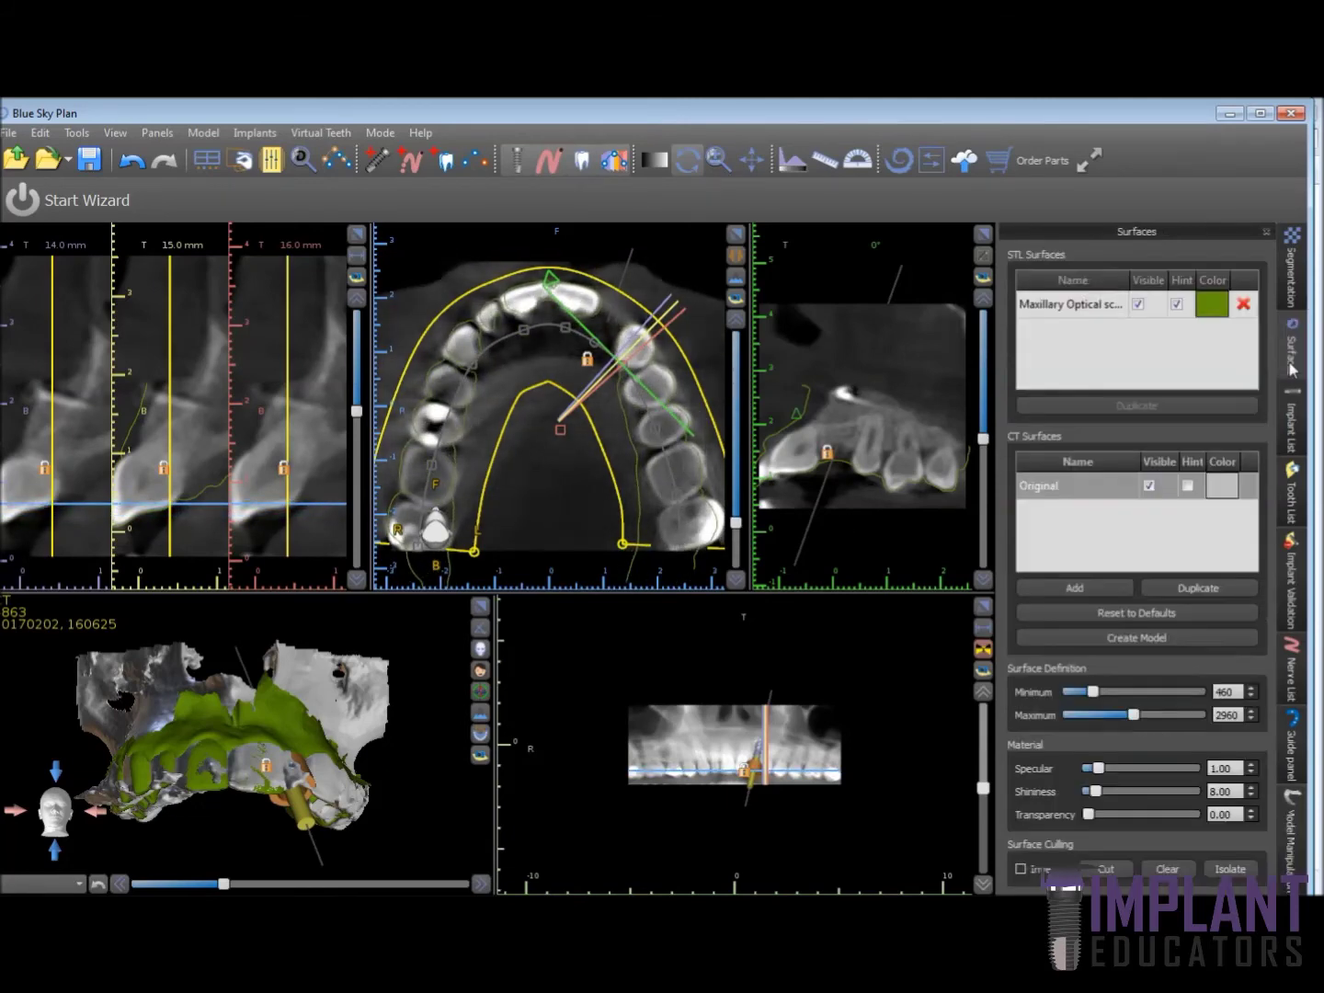
click(1149, 493)
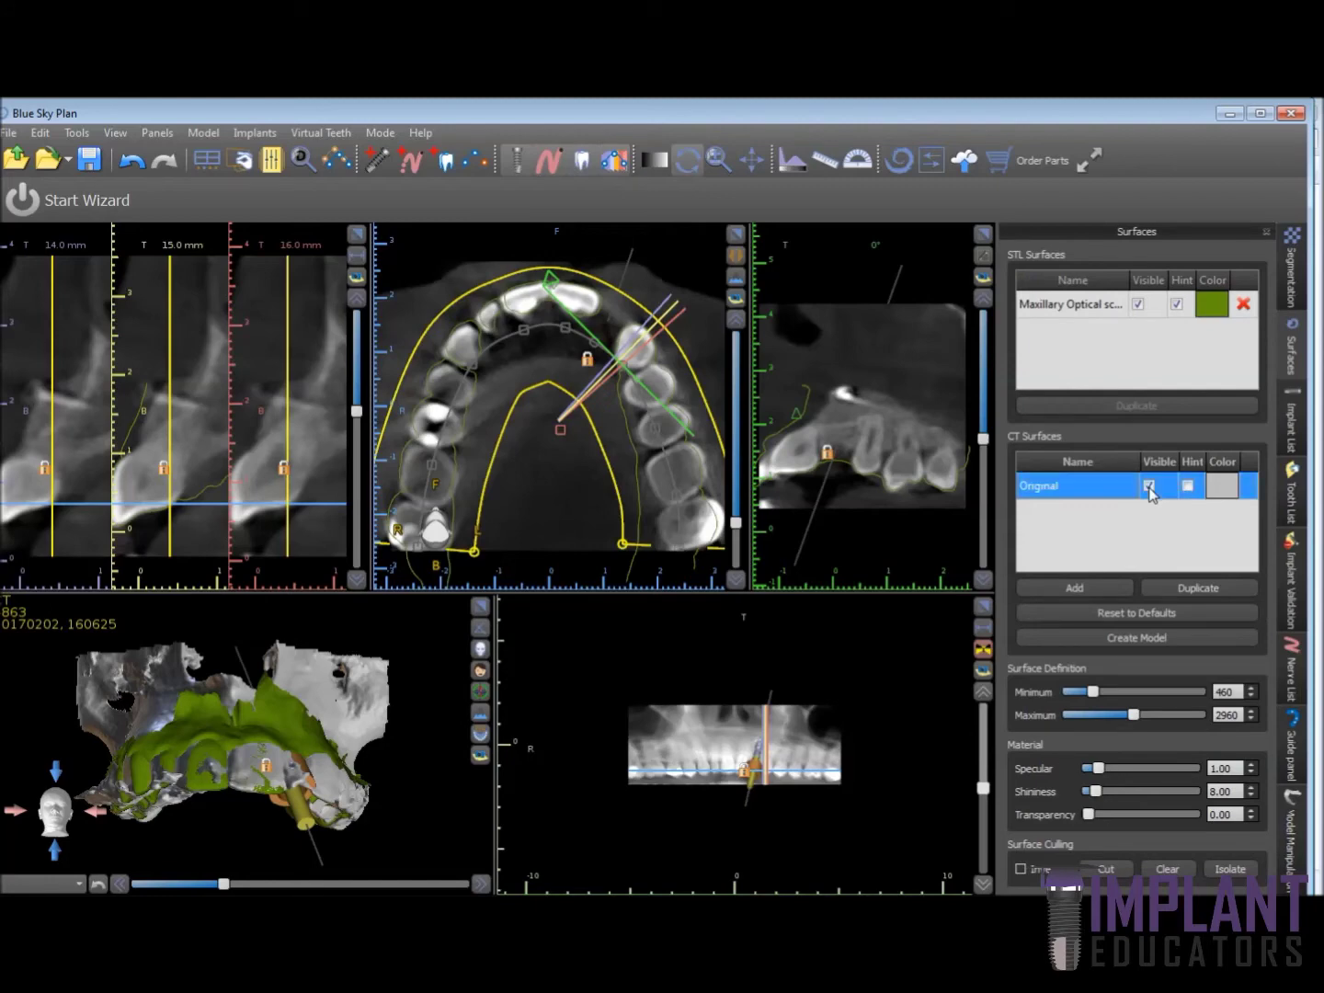
click(1150, 487)
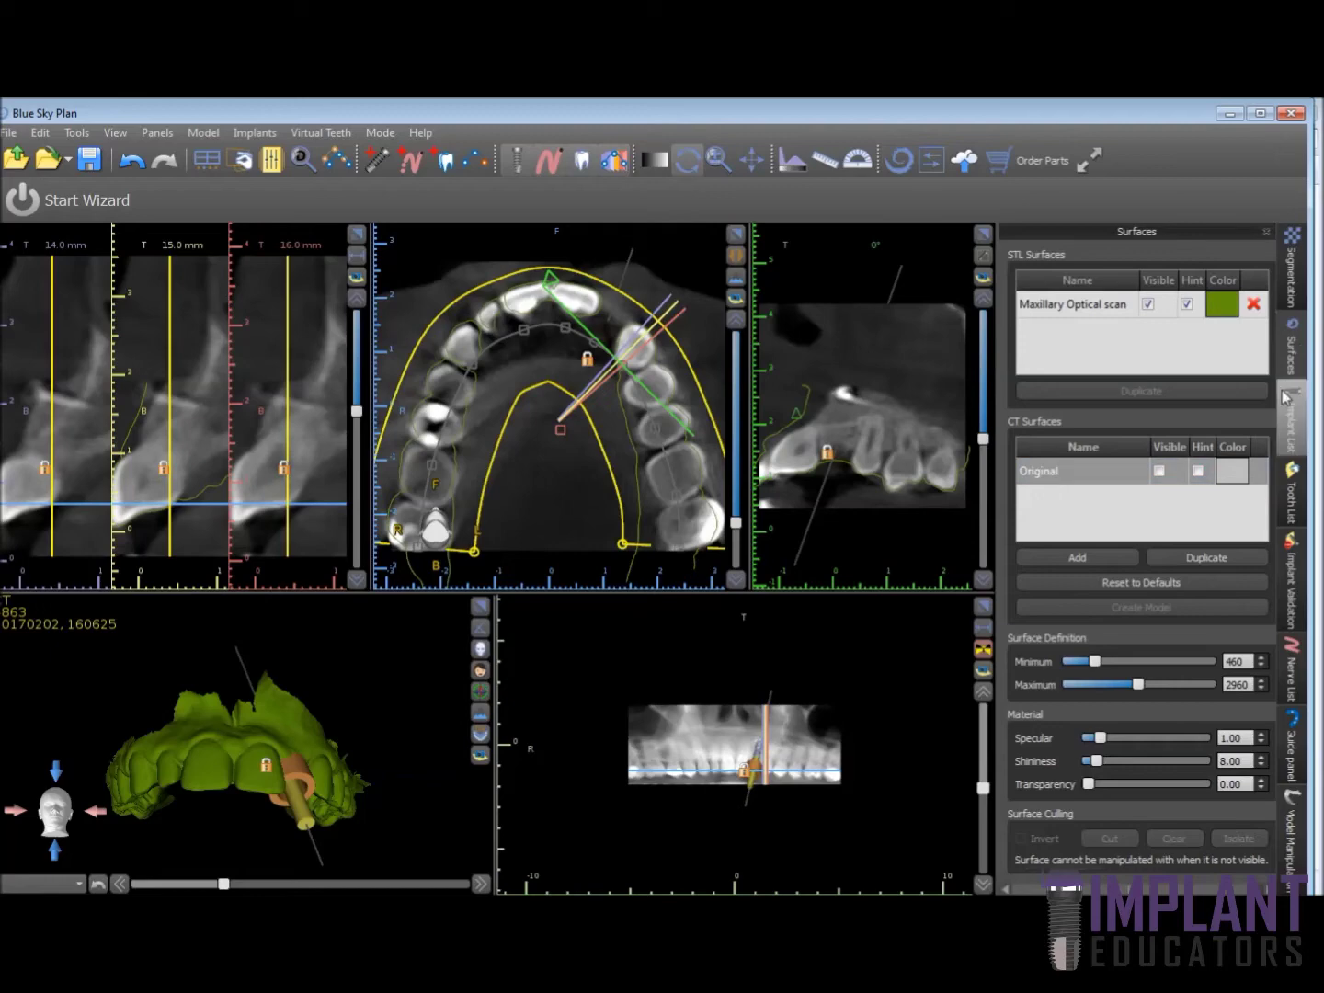
Hide every display option for implant TP312L and view the maxillary scan's biting surface
click(1289, 421)
click(1128, 331)
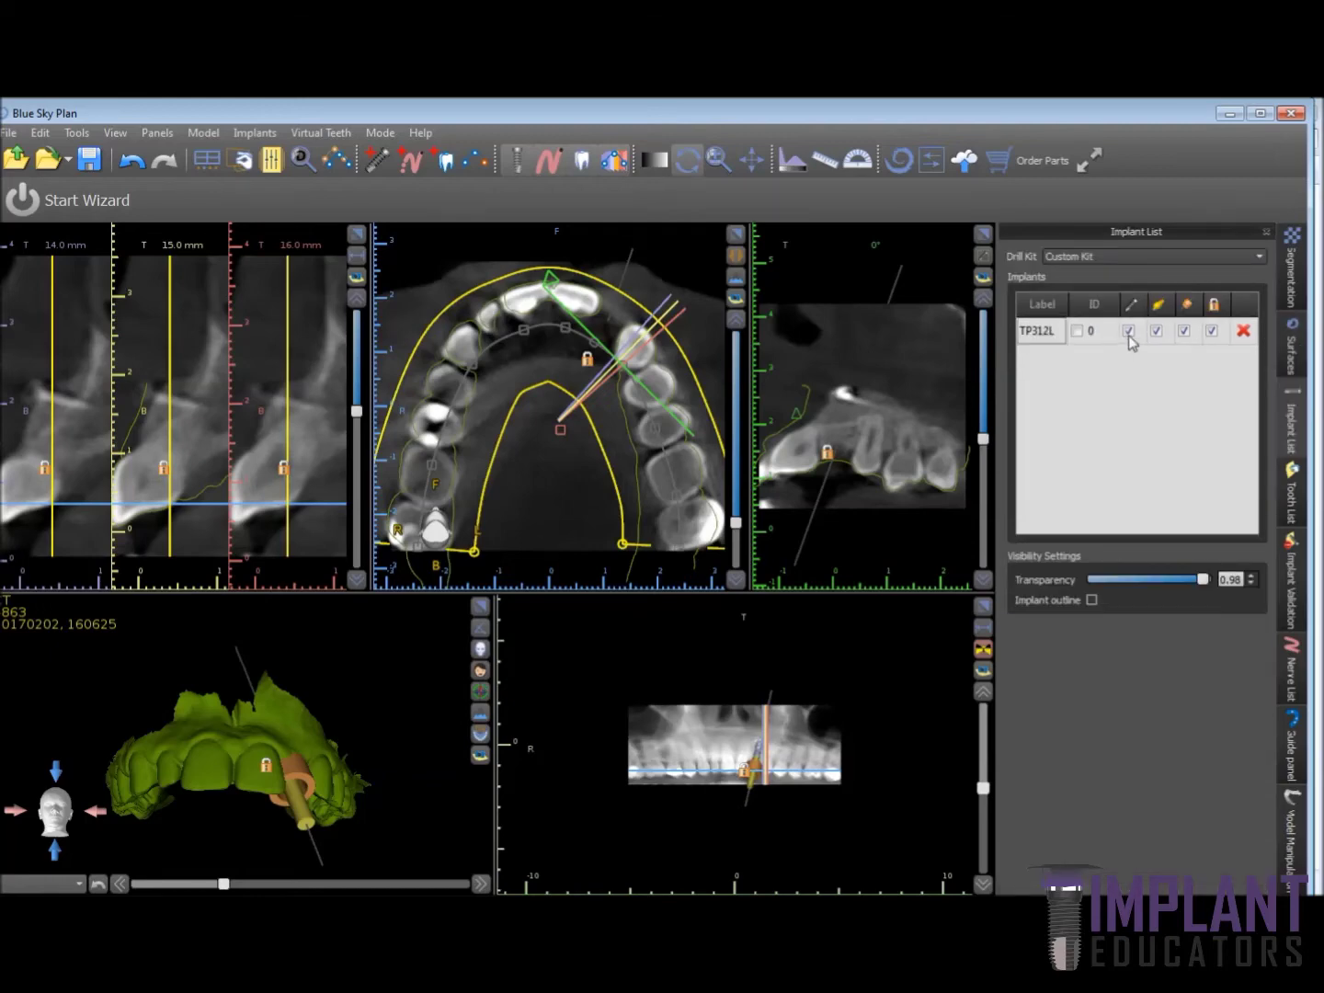
click(1156, 331)
click(1184, 331)
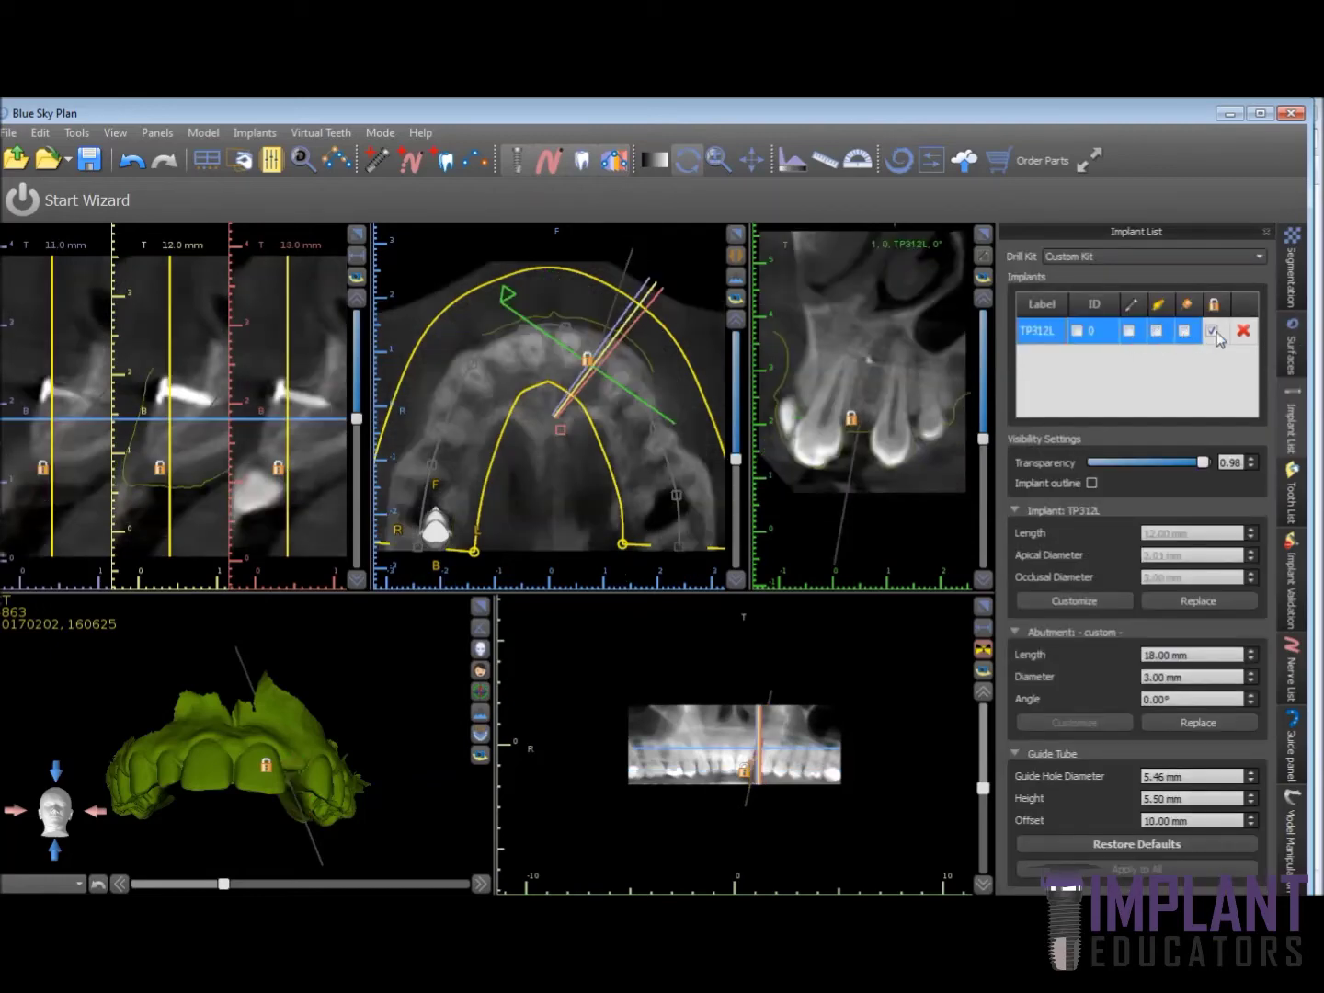
drag(317, 706, 372, 689)
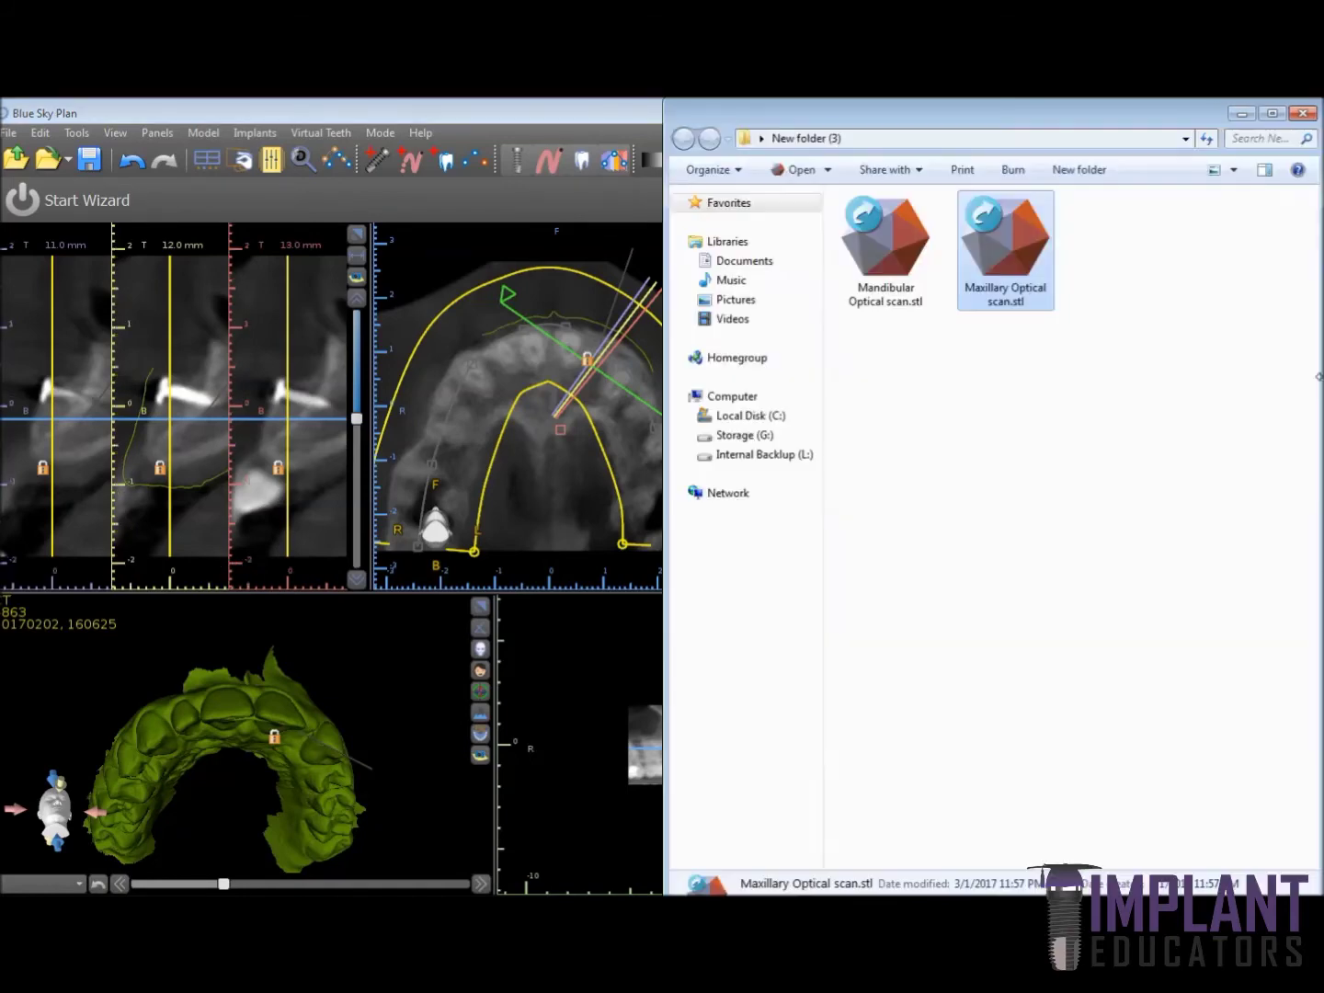
Import Mandibular Optical scan.stl as a yellow model, skipping point-based alignment
click(1320, 376)
drag(914, 258, 475, 447)
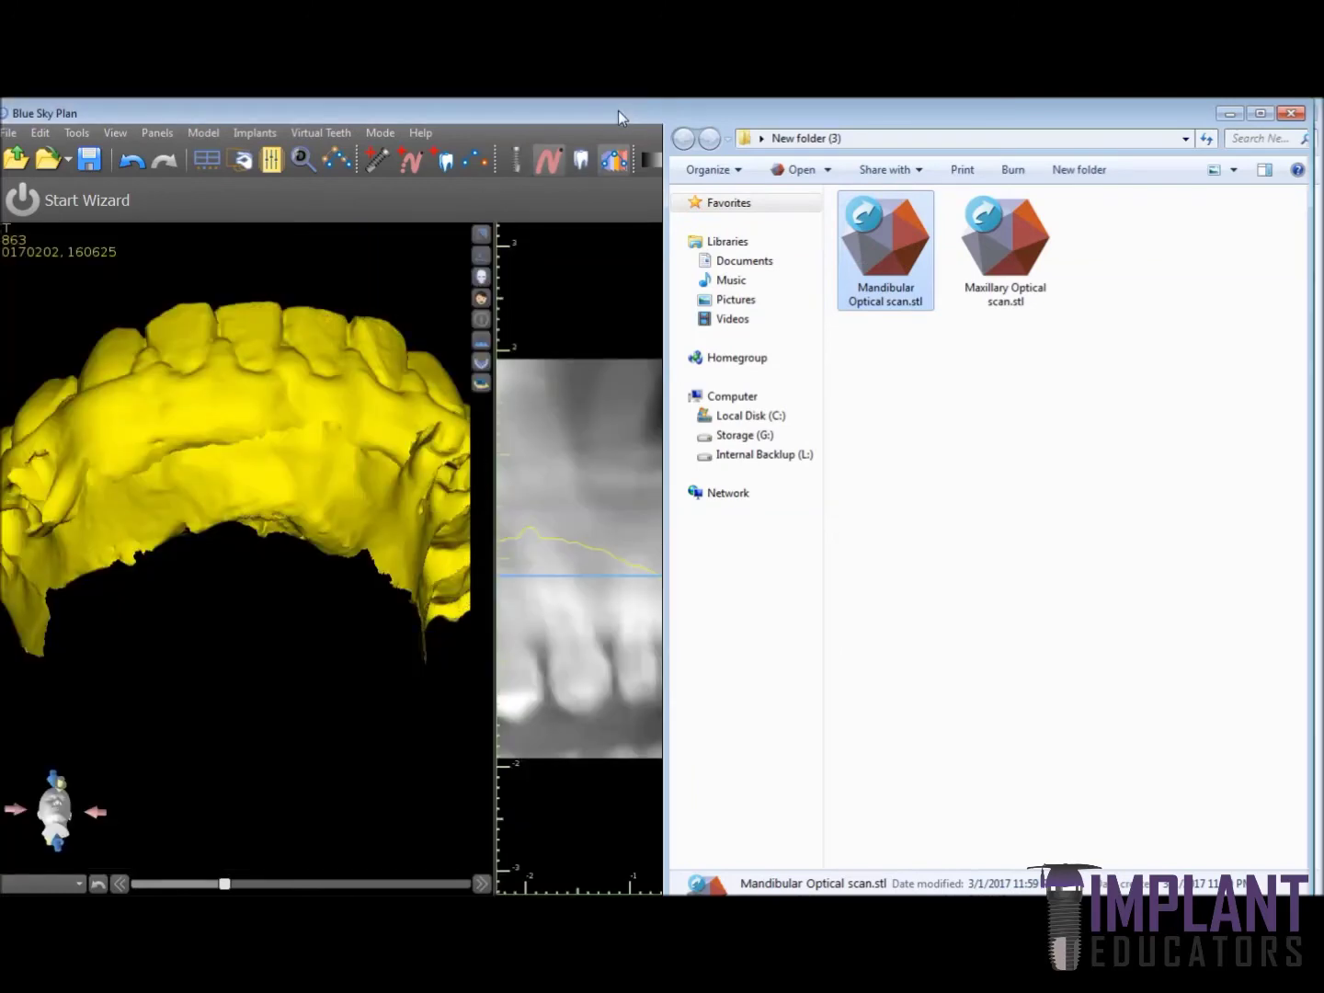
click(618, 111)
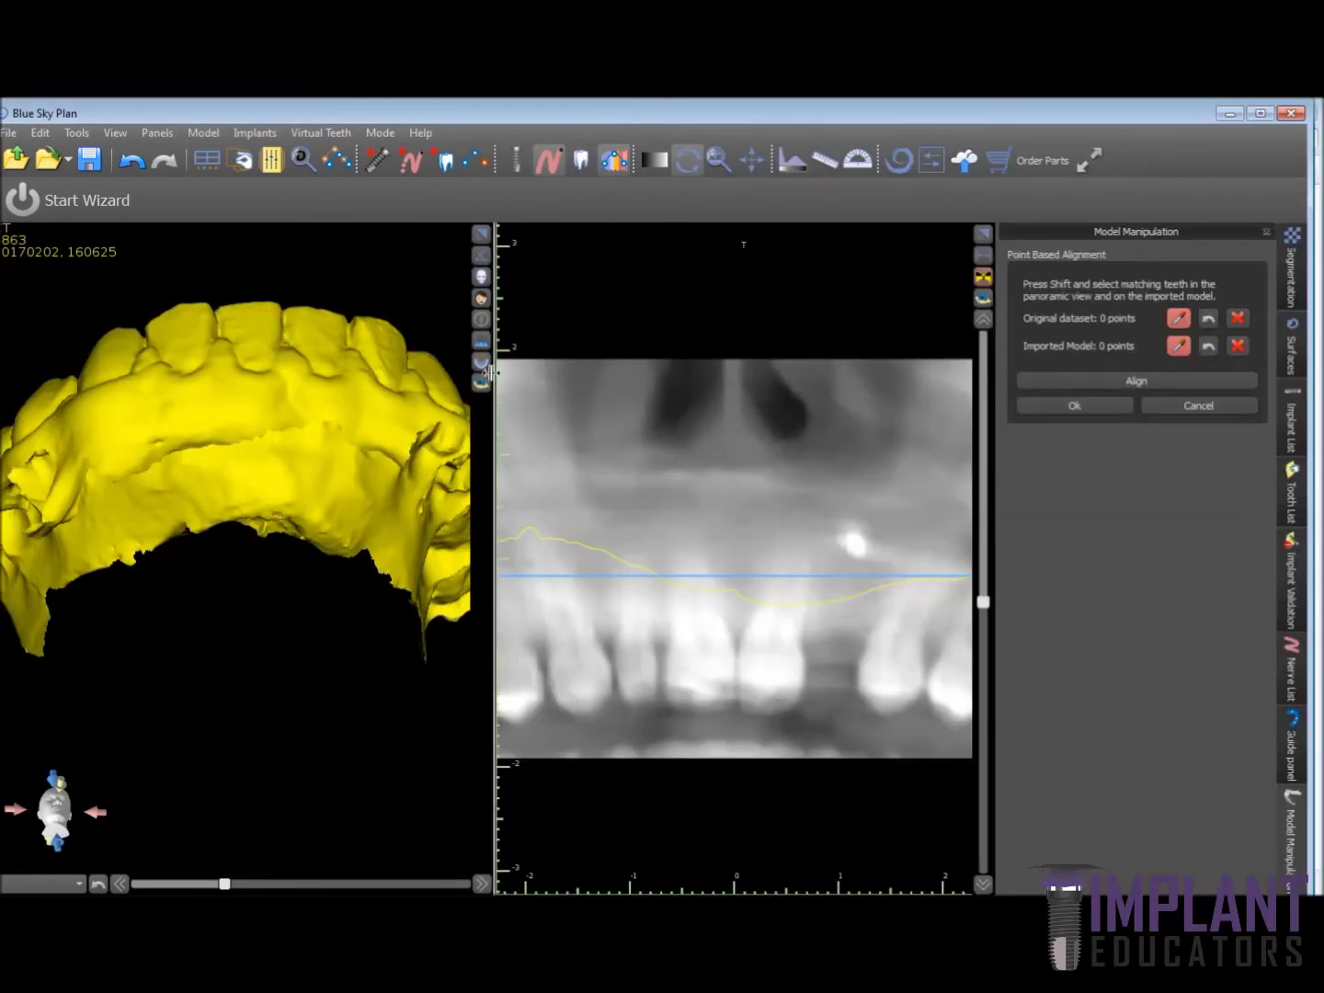
click(1162, 409)
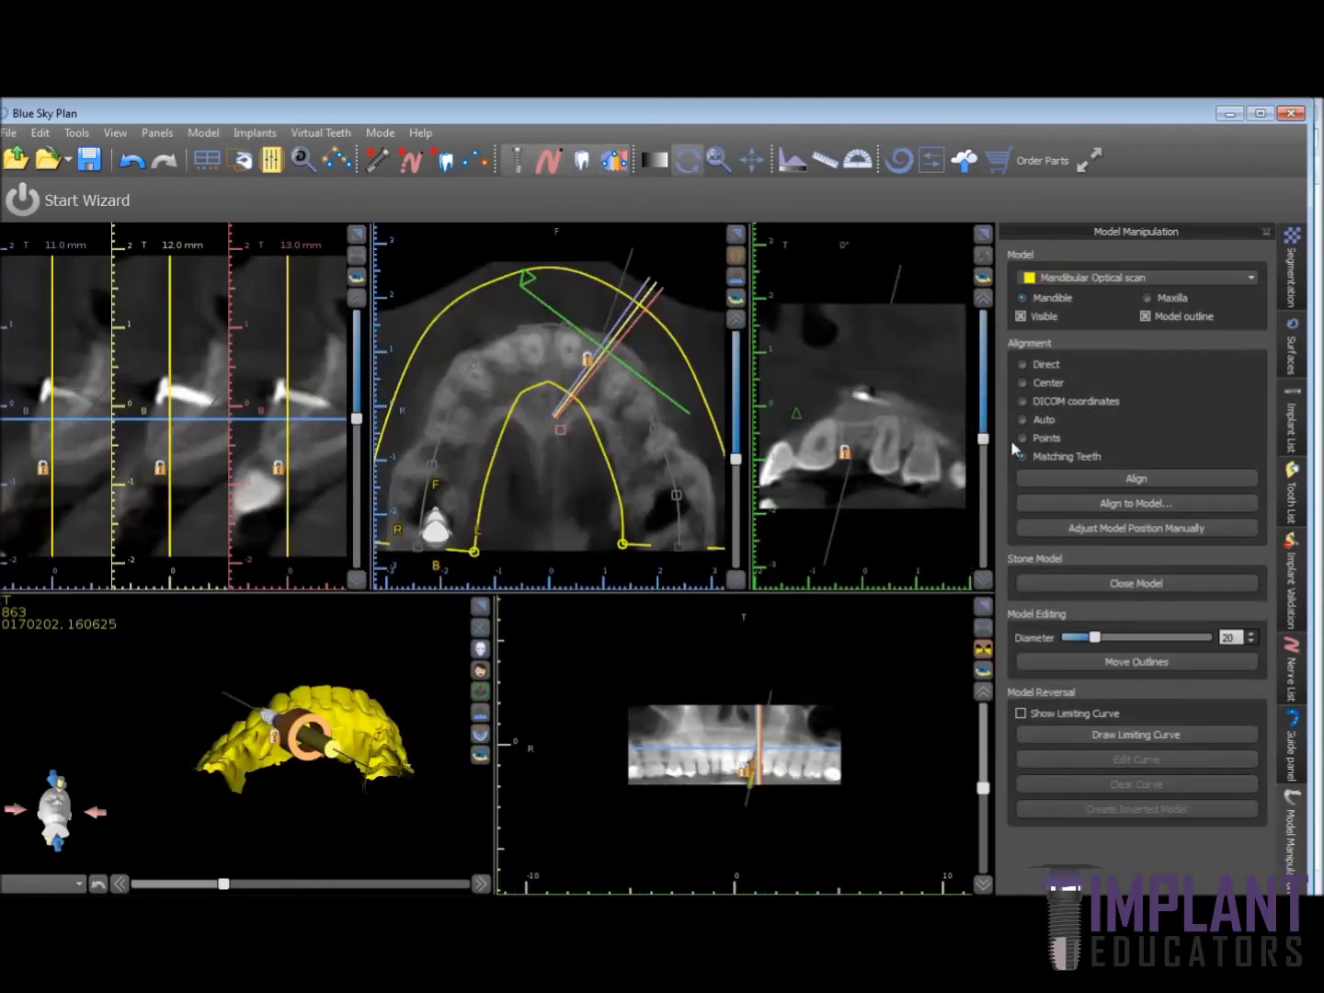
click(1299, 352)
Show the maxillary scan with the mandibular scan, toggling the Original CT surface on then off
click(1147, 304)
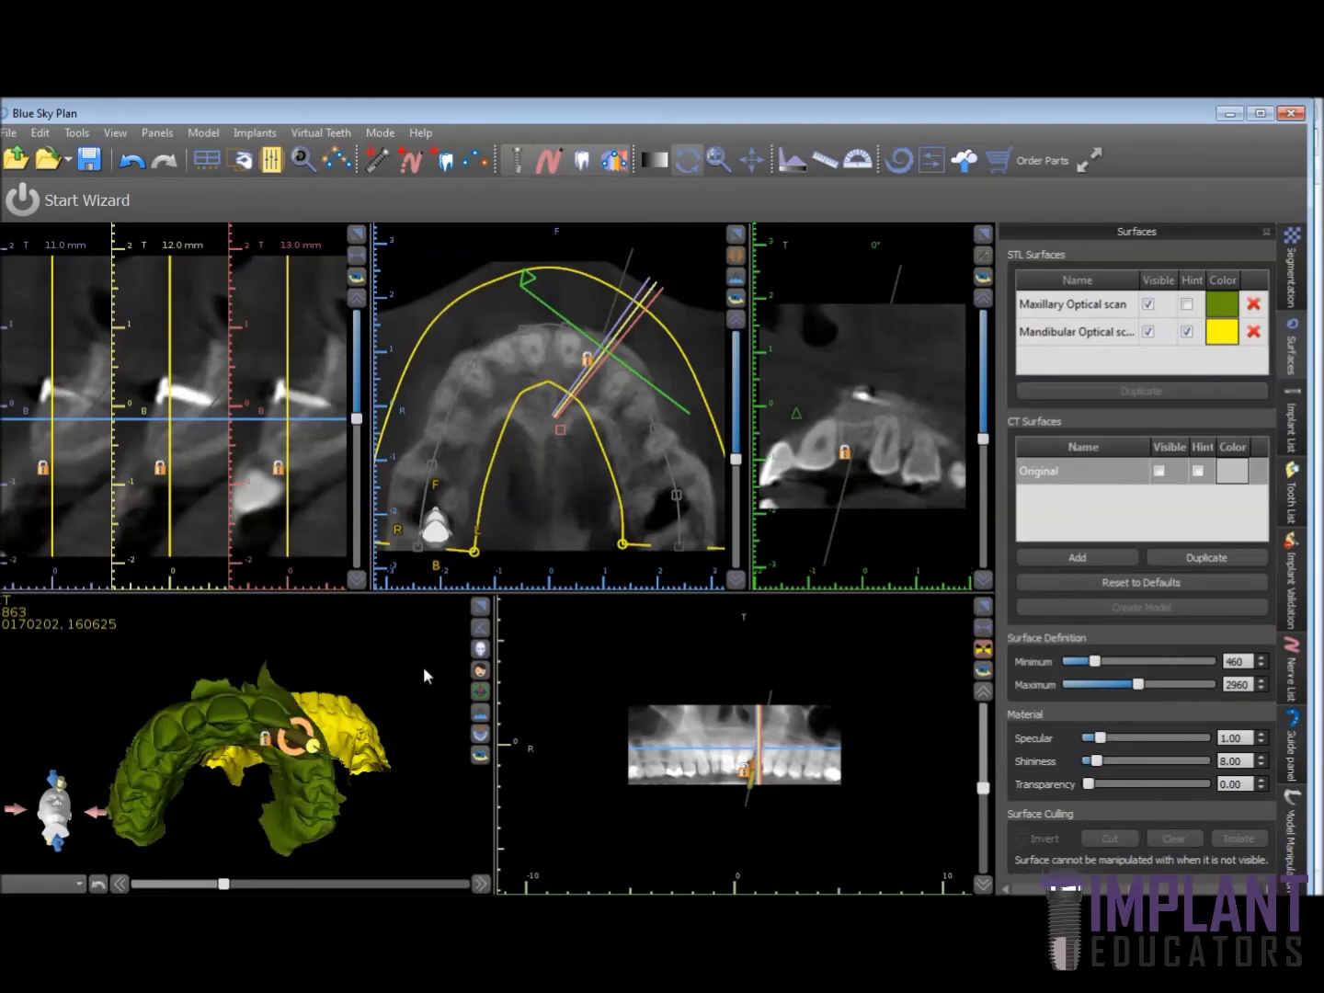
drag(403, 631, 168, 602)
click(1159, 470)
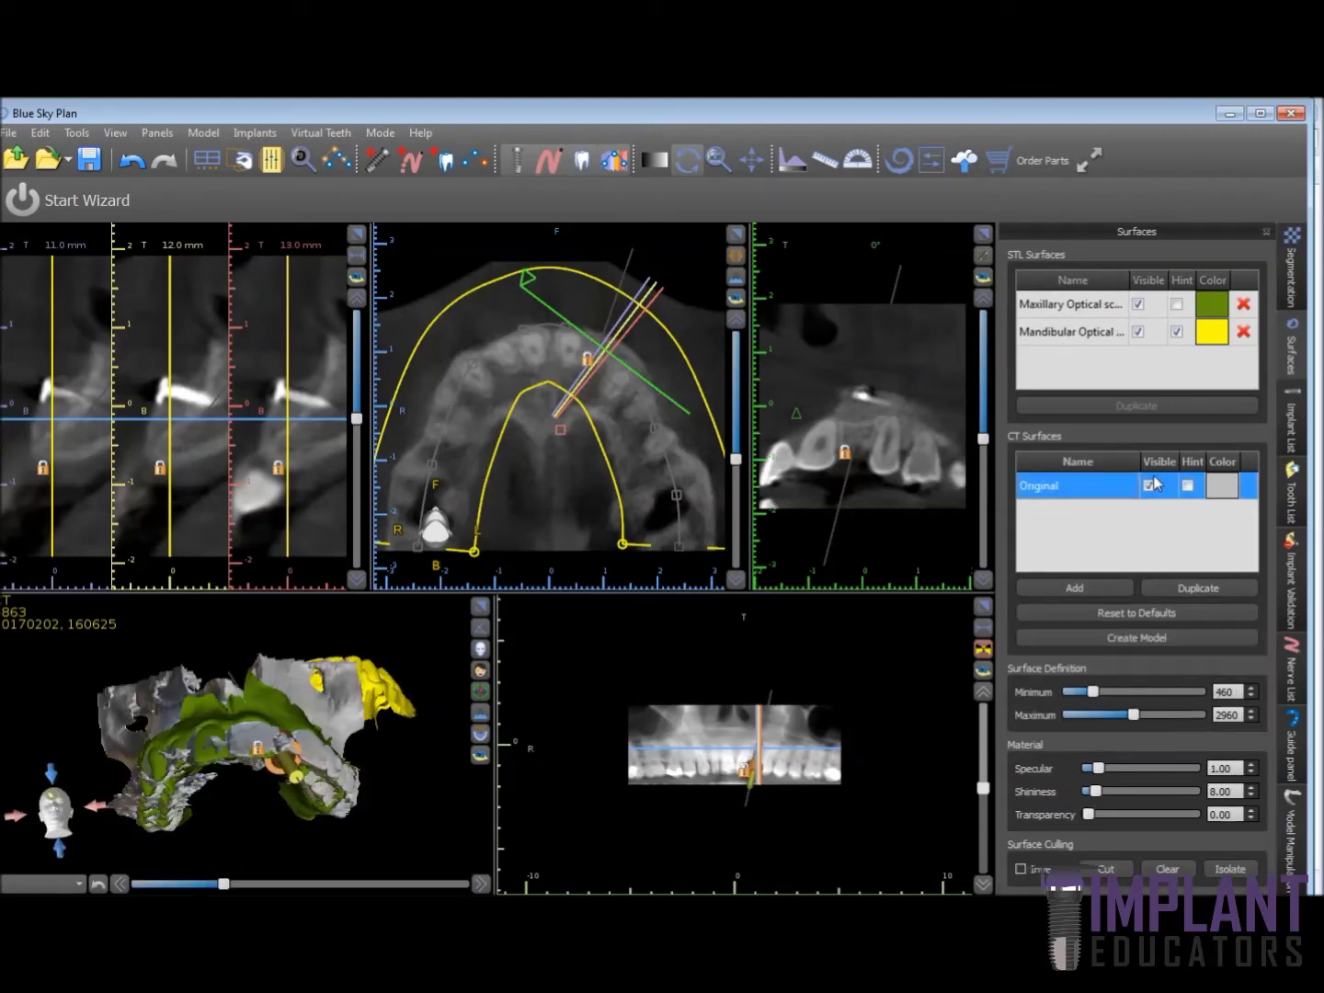
mouse_move(440, 771)
mouse_down()
mouse_move(409, 774)
mouse_move(455, 786)
mouse_up()
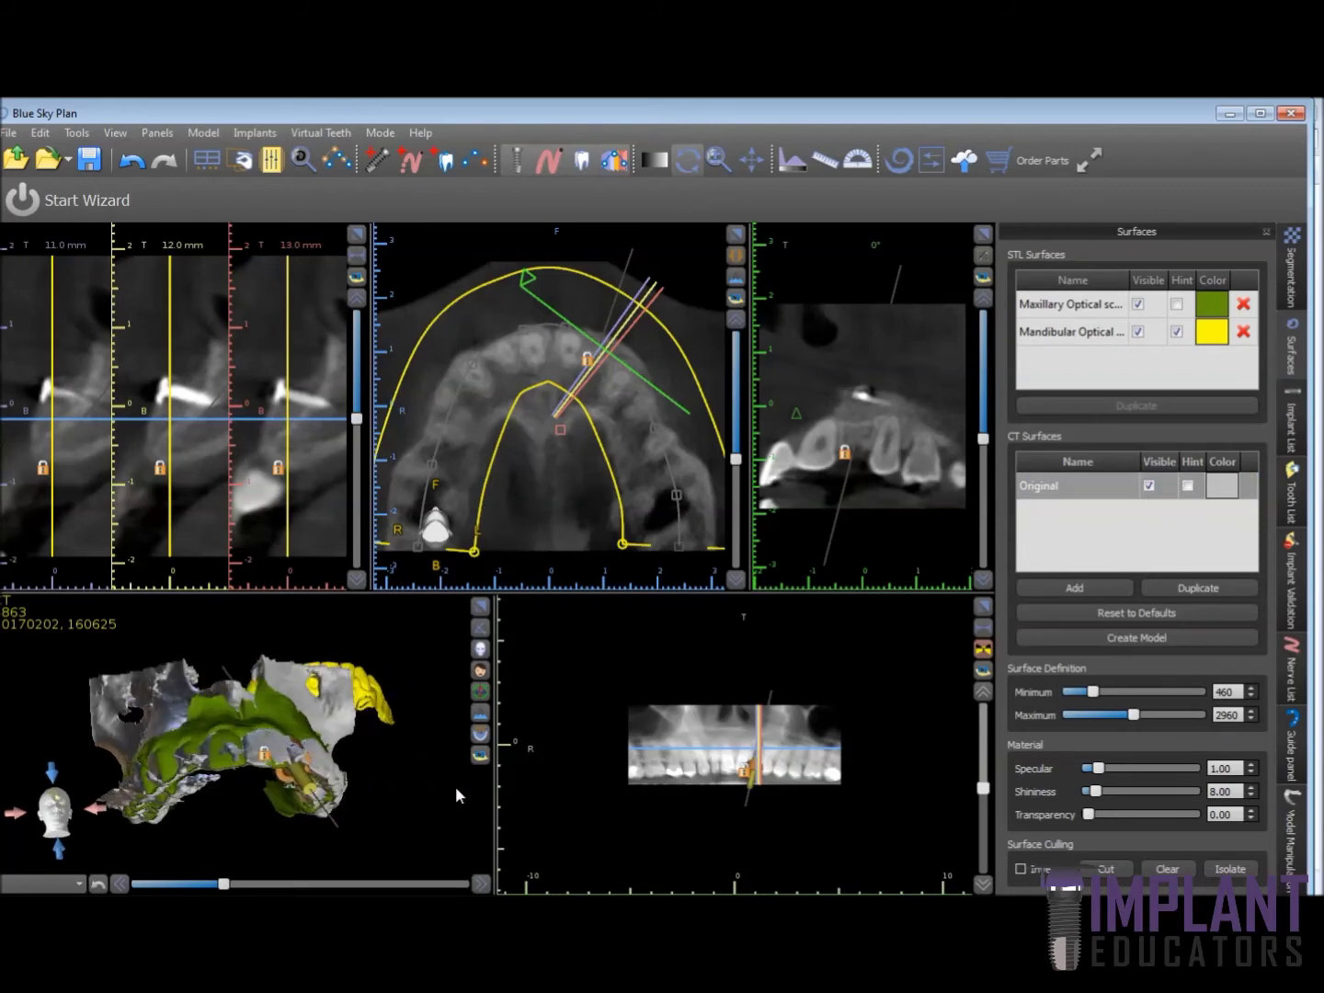
click(1149, 487)
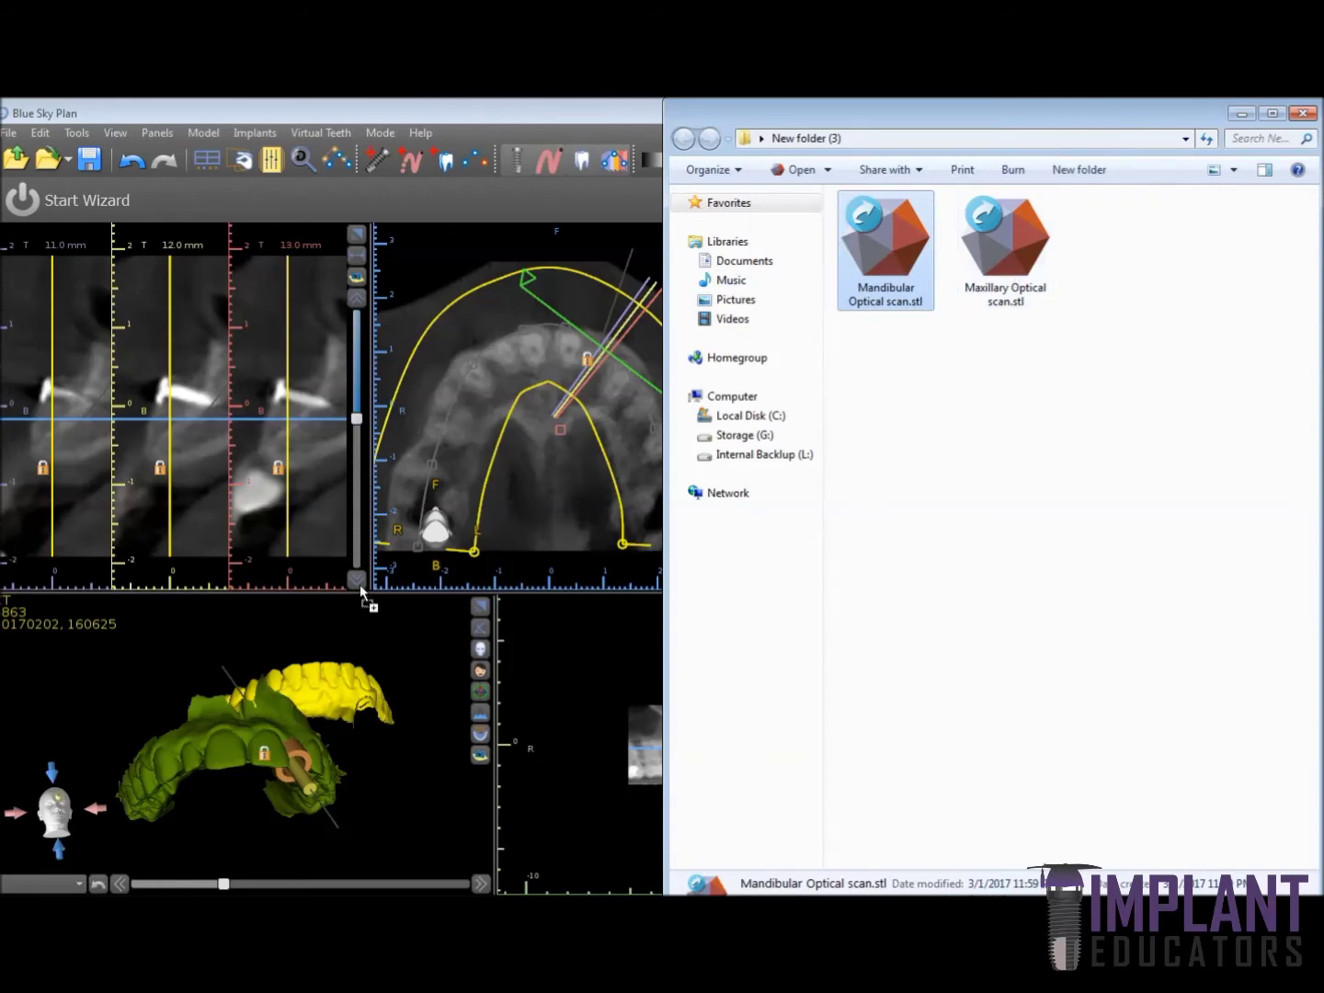
Import a second, unaligned mandibular scan copy and show it with the maxillary scan
click(360, 584)
click(594, 120)
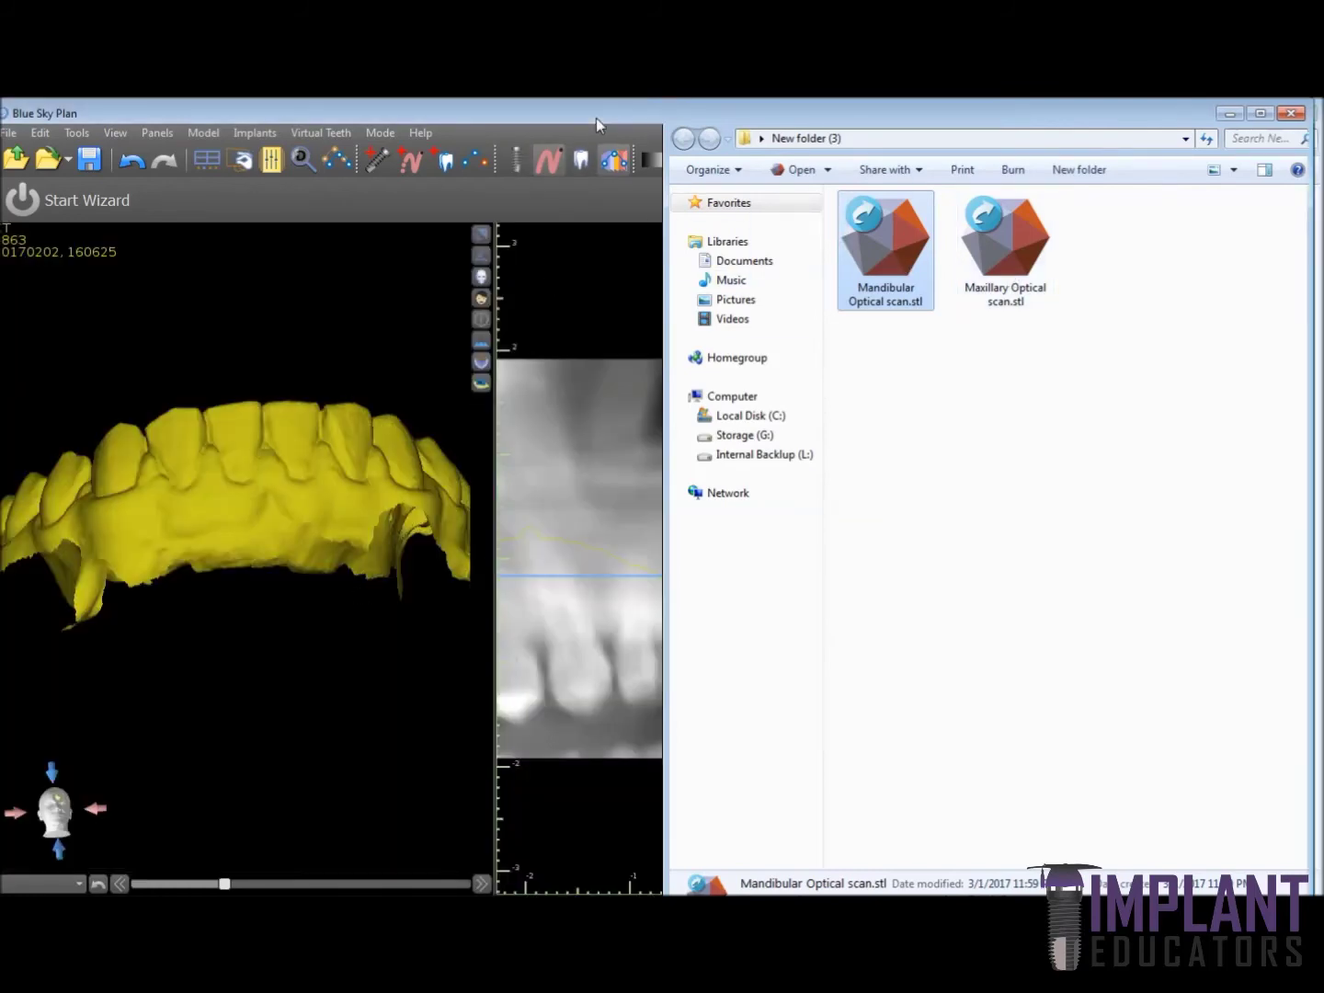
click(1195, 408)
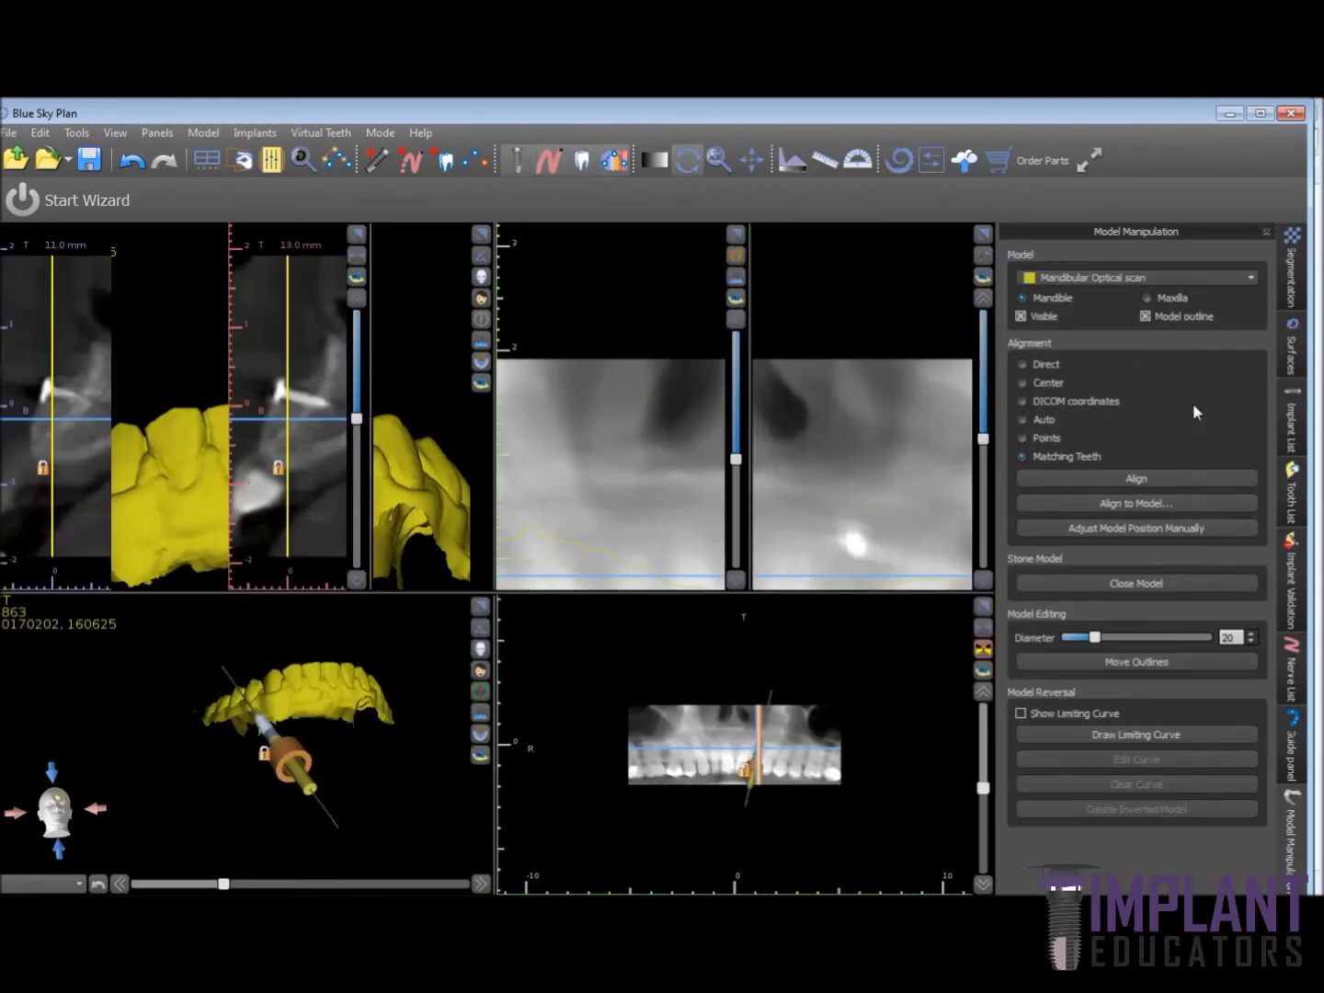
click(1291, 345)
click(1148, 332)
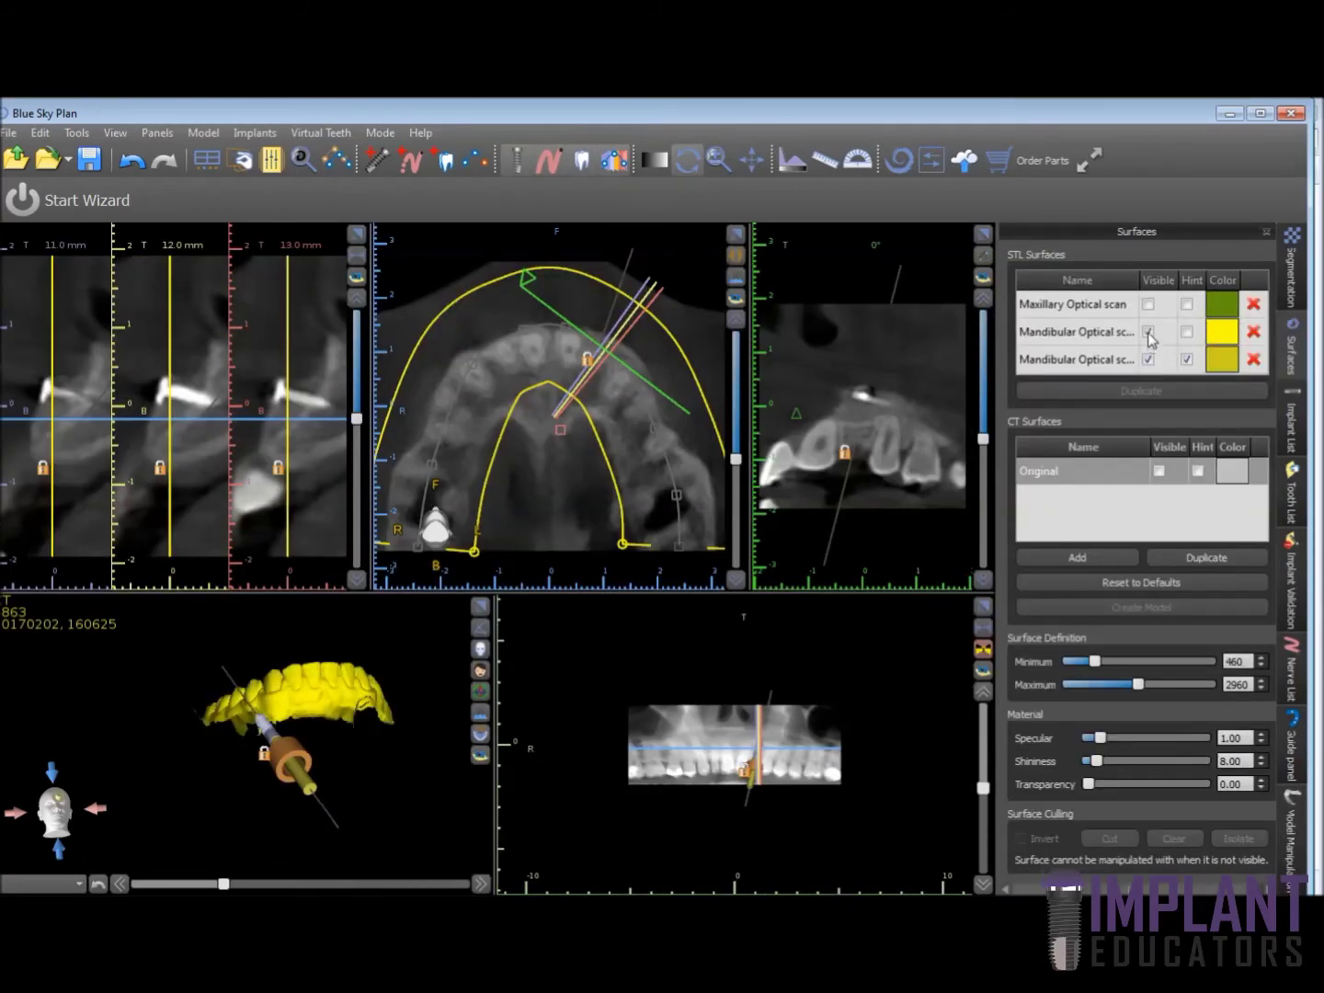
click(1149, 304)
drag(327, 718, 263, 606)
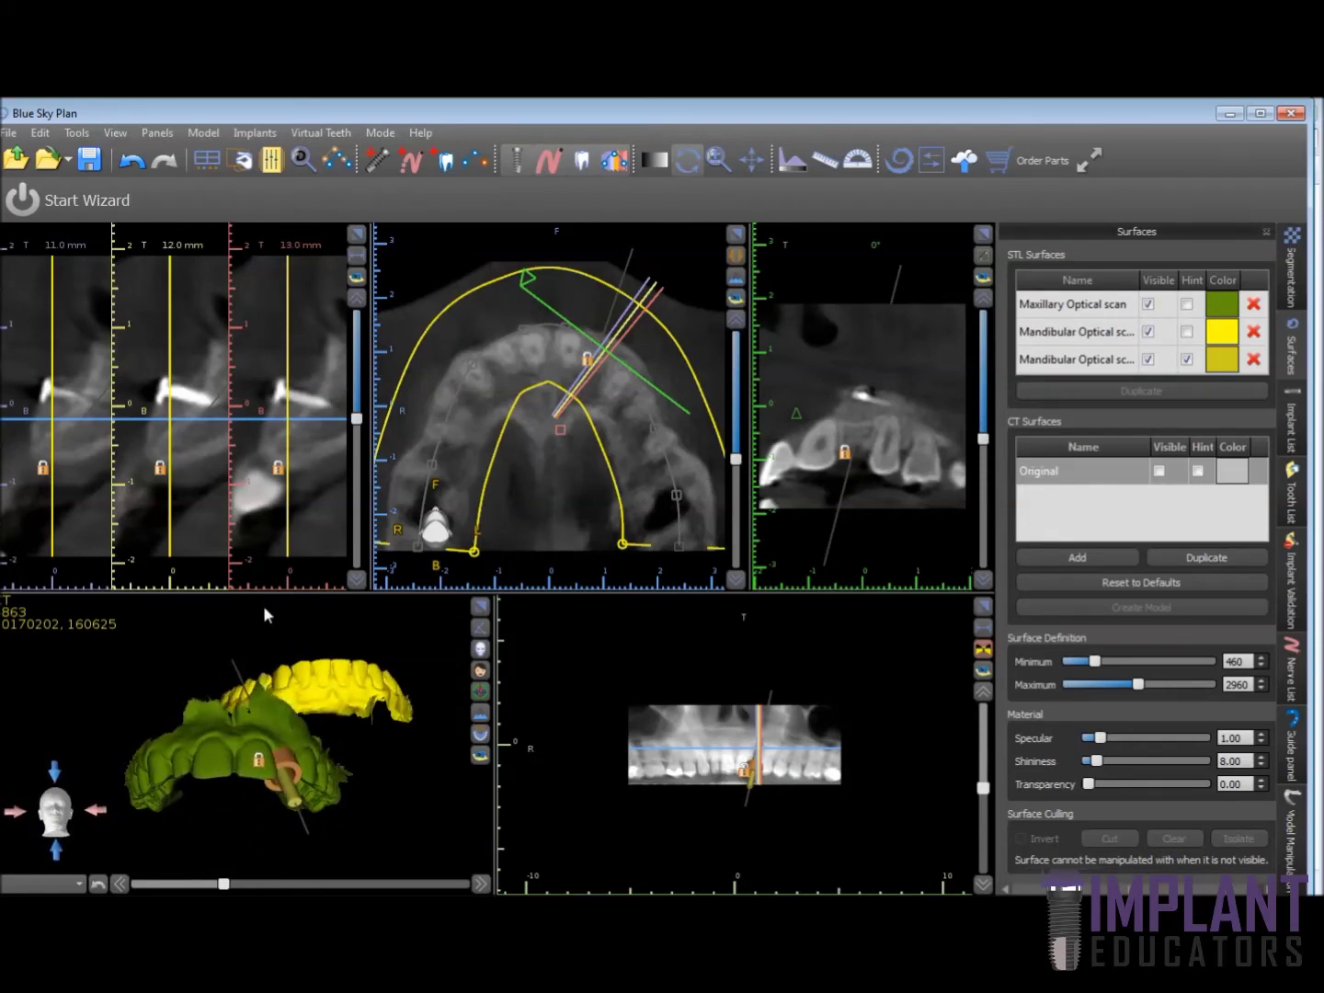
click(1226, 342)
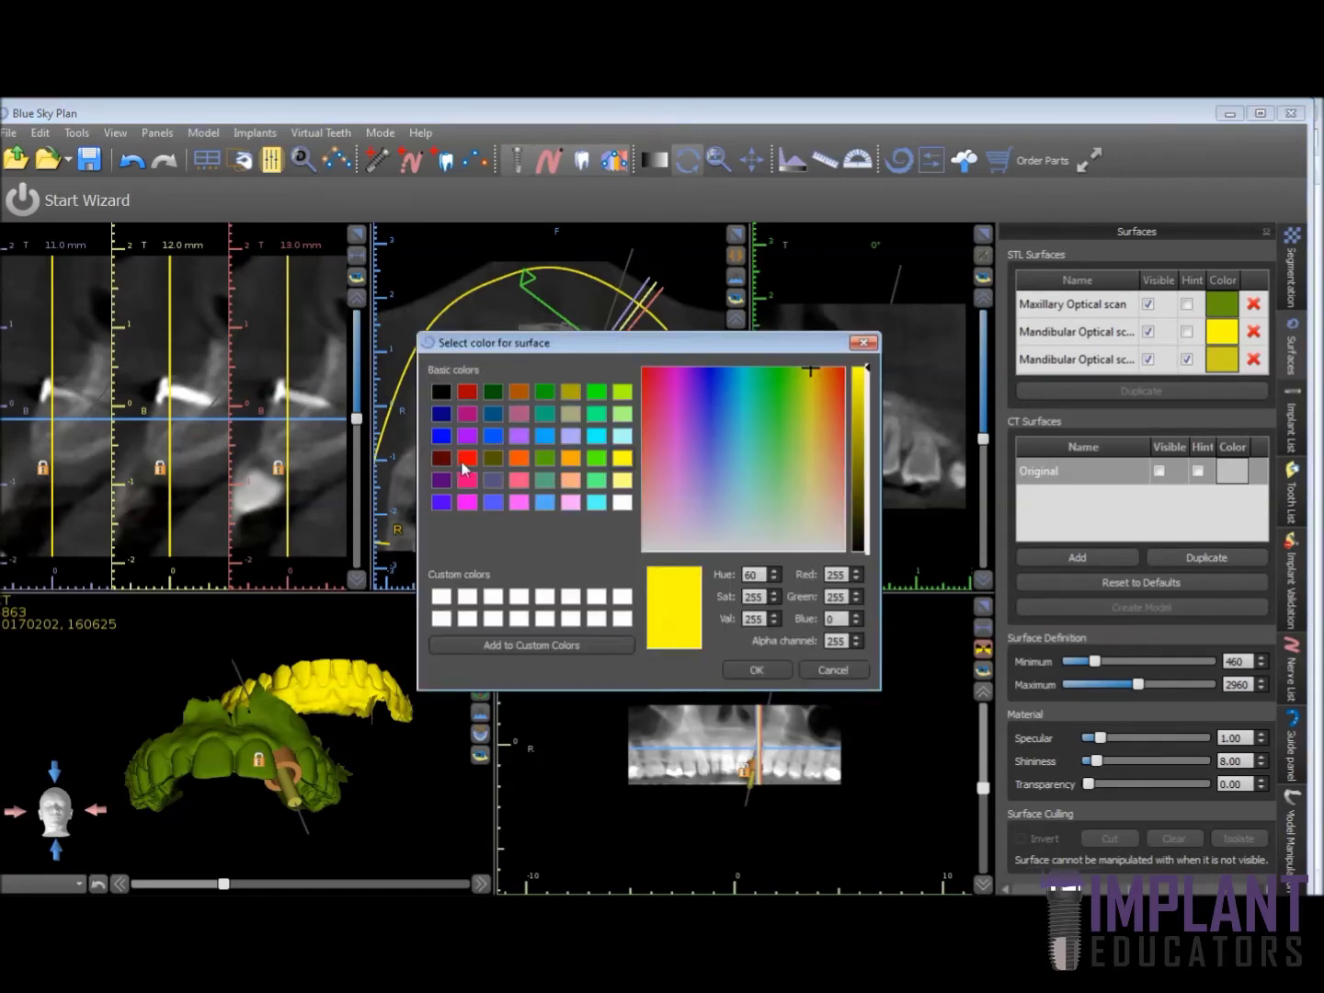
Colour the mandibular copy red and turn on Hint contours for the maxillary scan
click(462, 462)
click(757, 670)
drag(394, 724, 374, 753)
drag(253, 683, 376, 651)
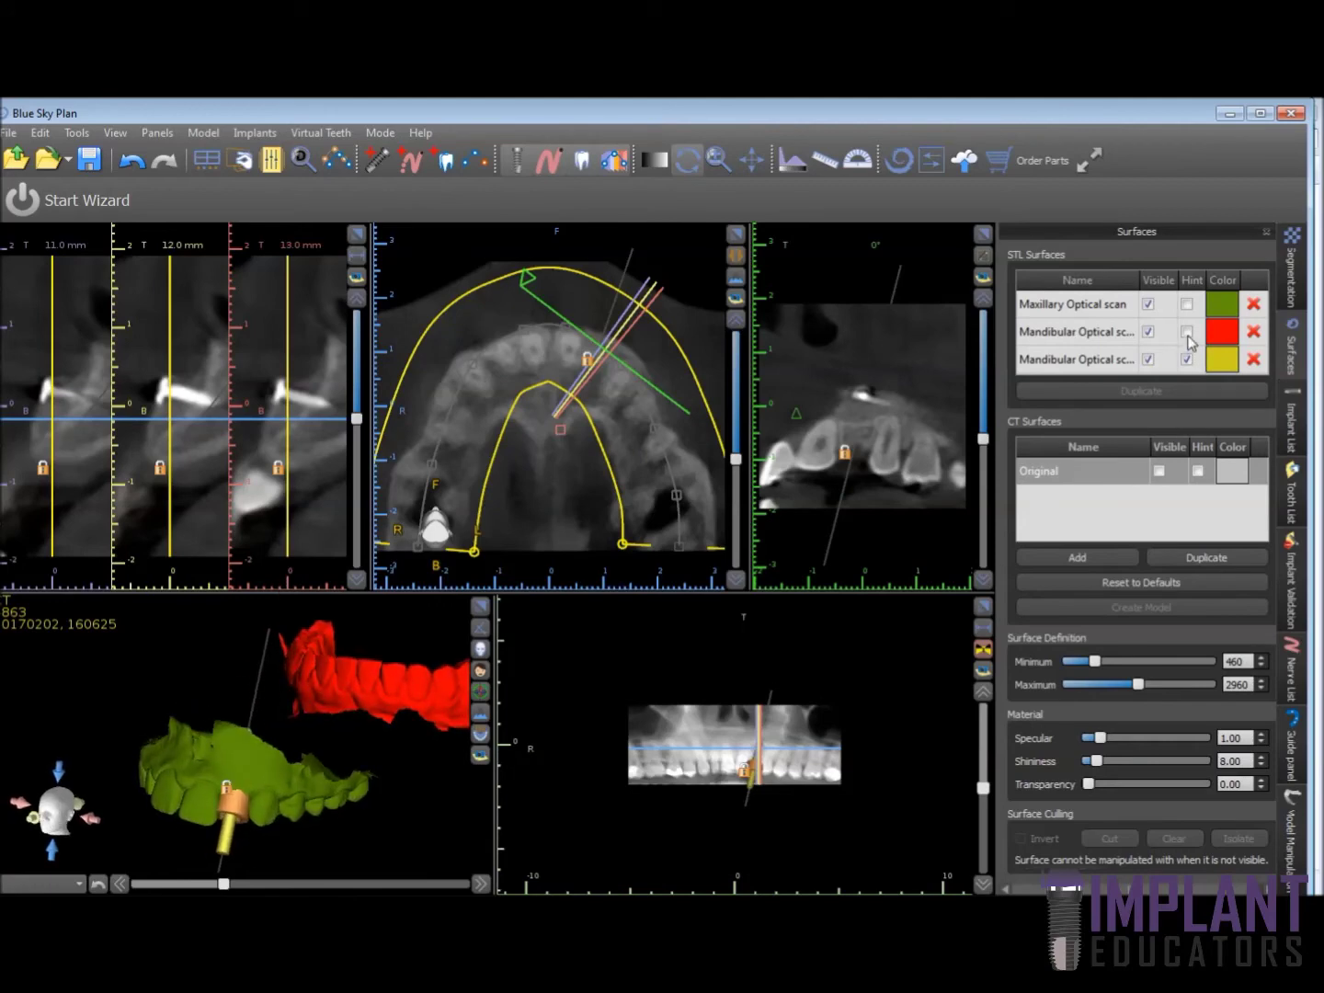
click(1187, 303)
drag(448, 749, 403, 724)
drag(321, 668, 332, 710)
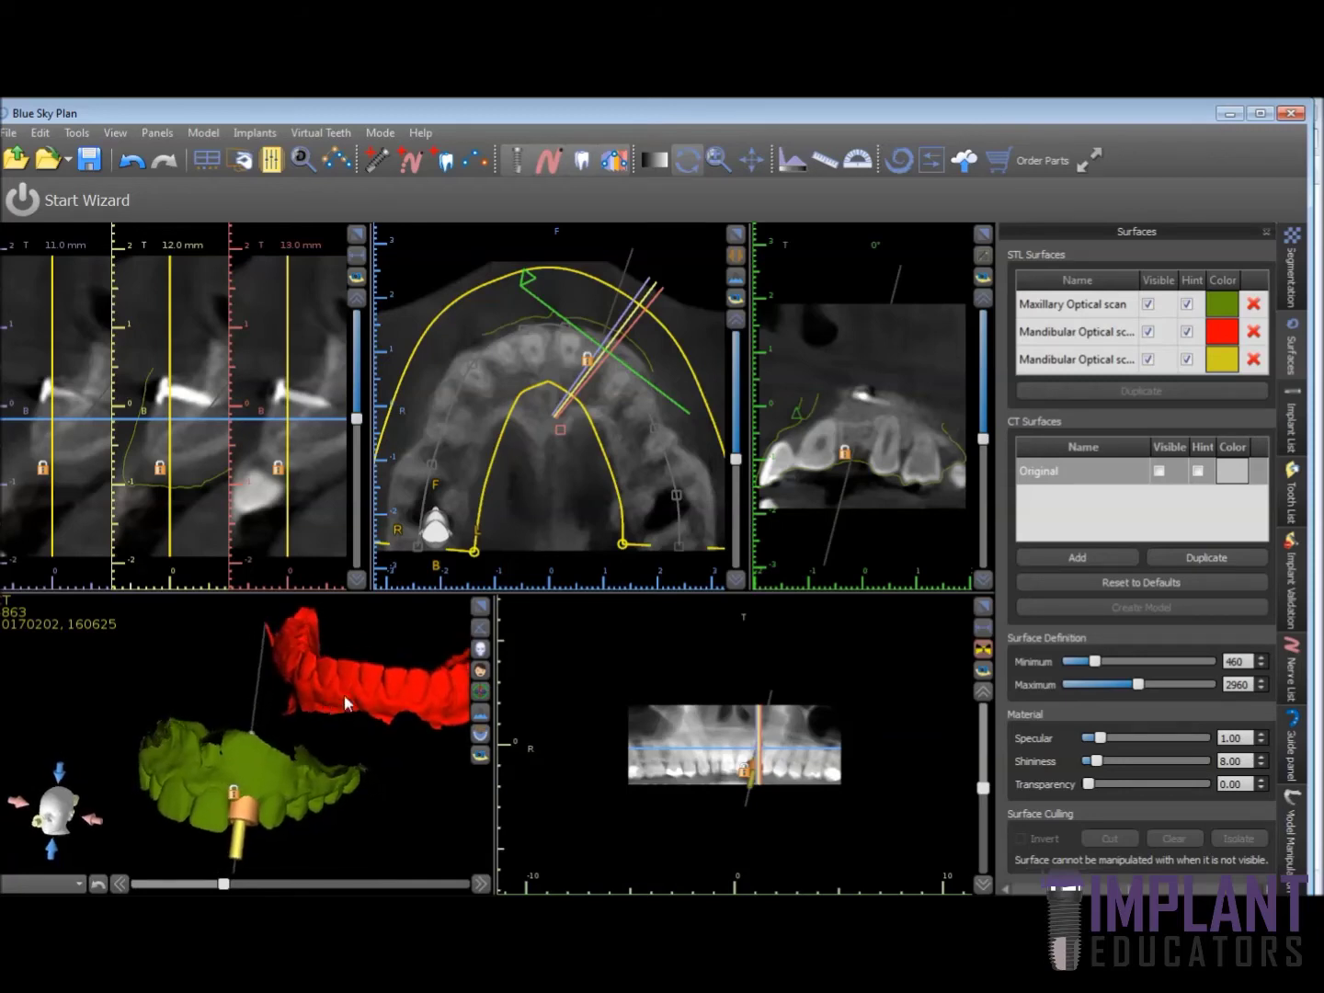
Toggle both mandibular copies off and on, then load the yellow copy into Model Manipulation
click(1150, 333)
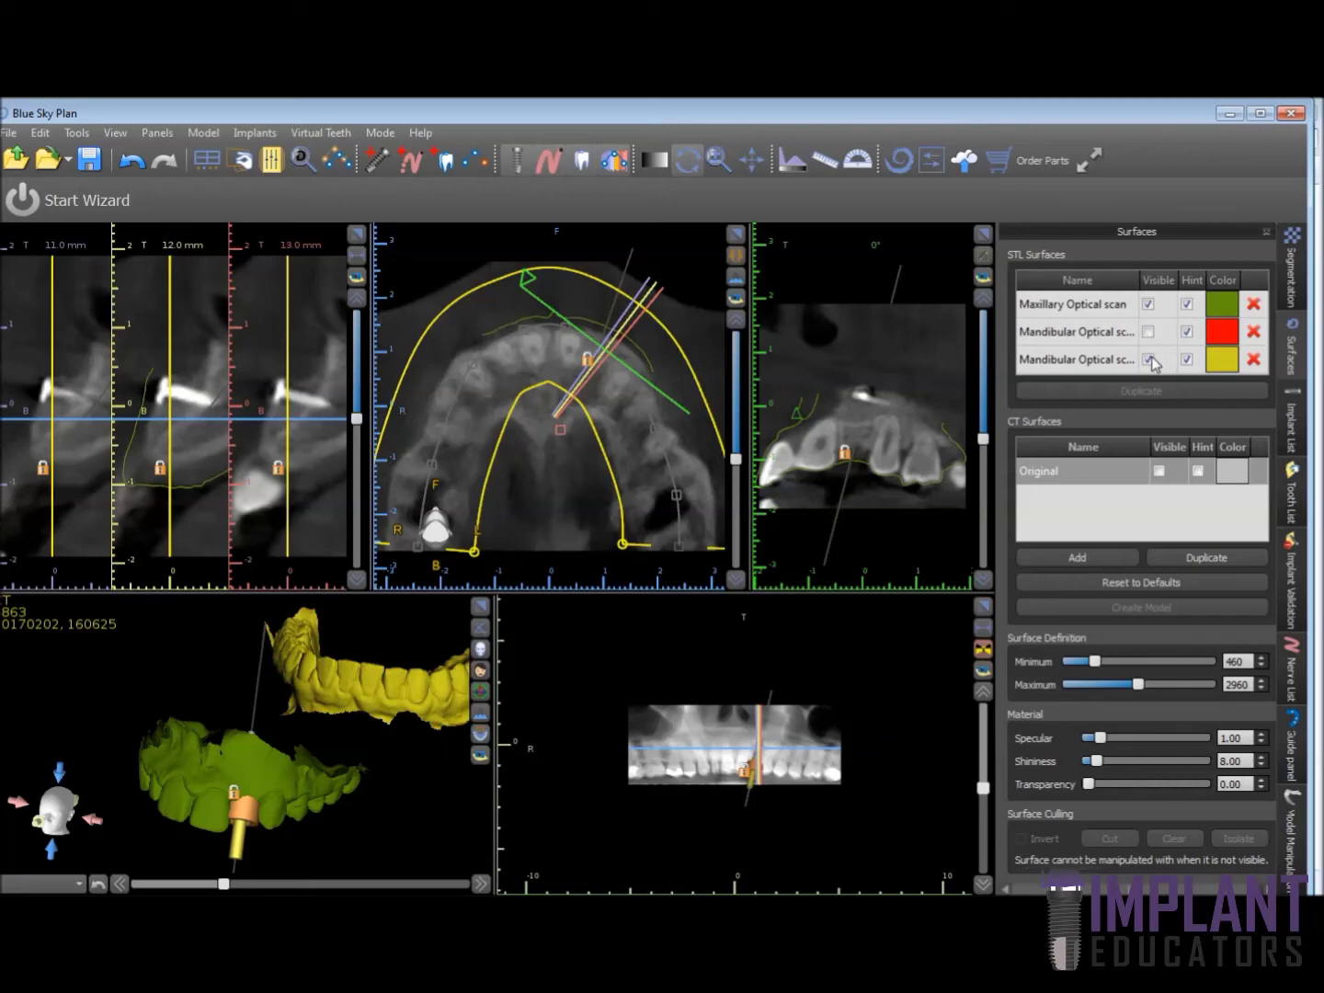
click(1150, 359)
click(1150, 332)
click(1149, 361)
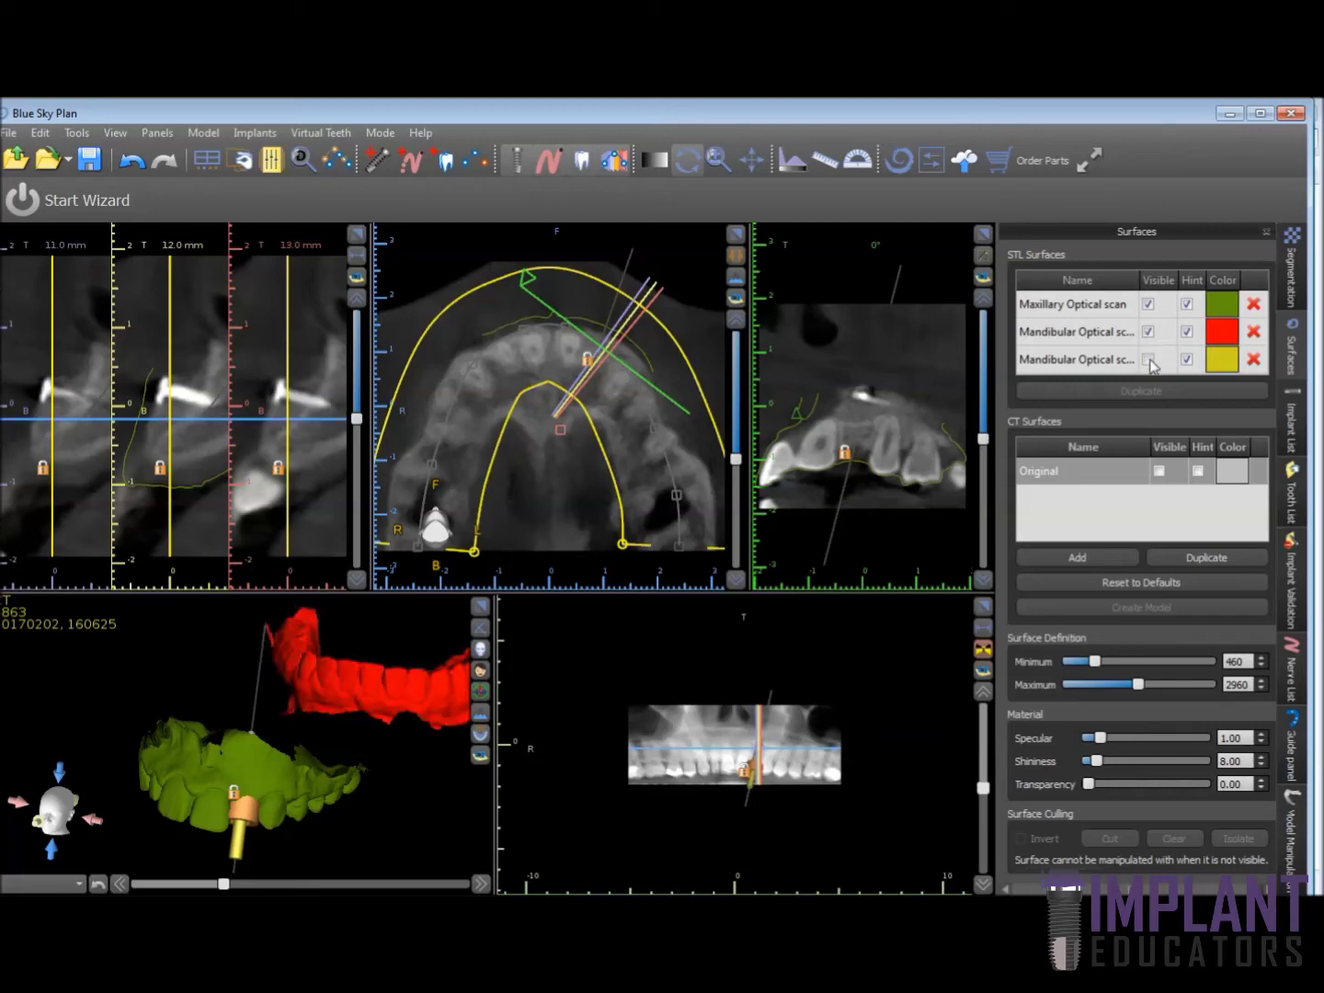
drag(404, 667, 296, 697)
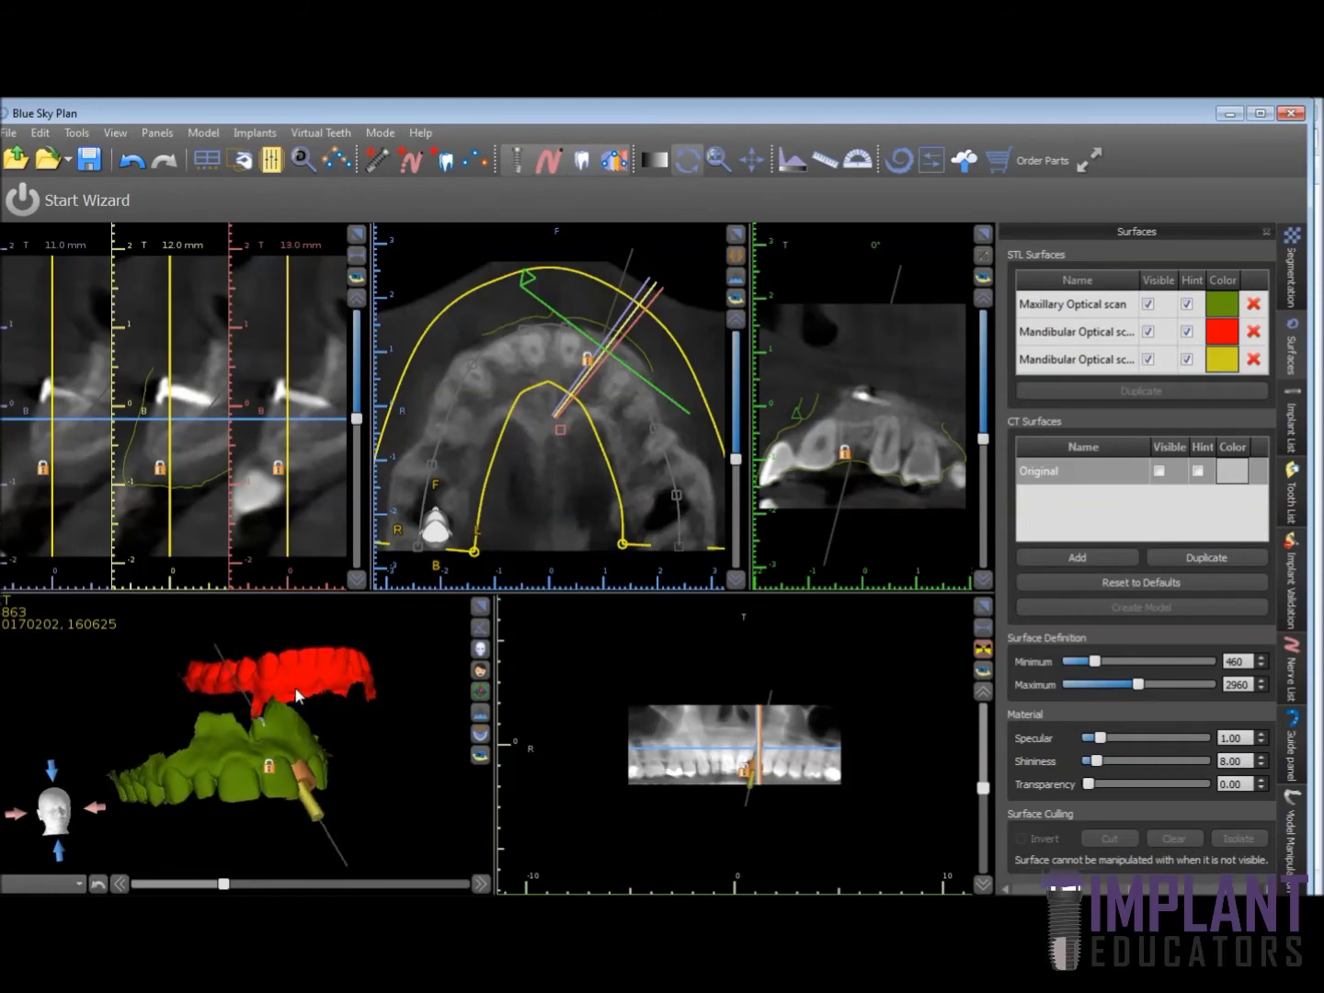
drag(267, 816, 313, 806)
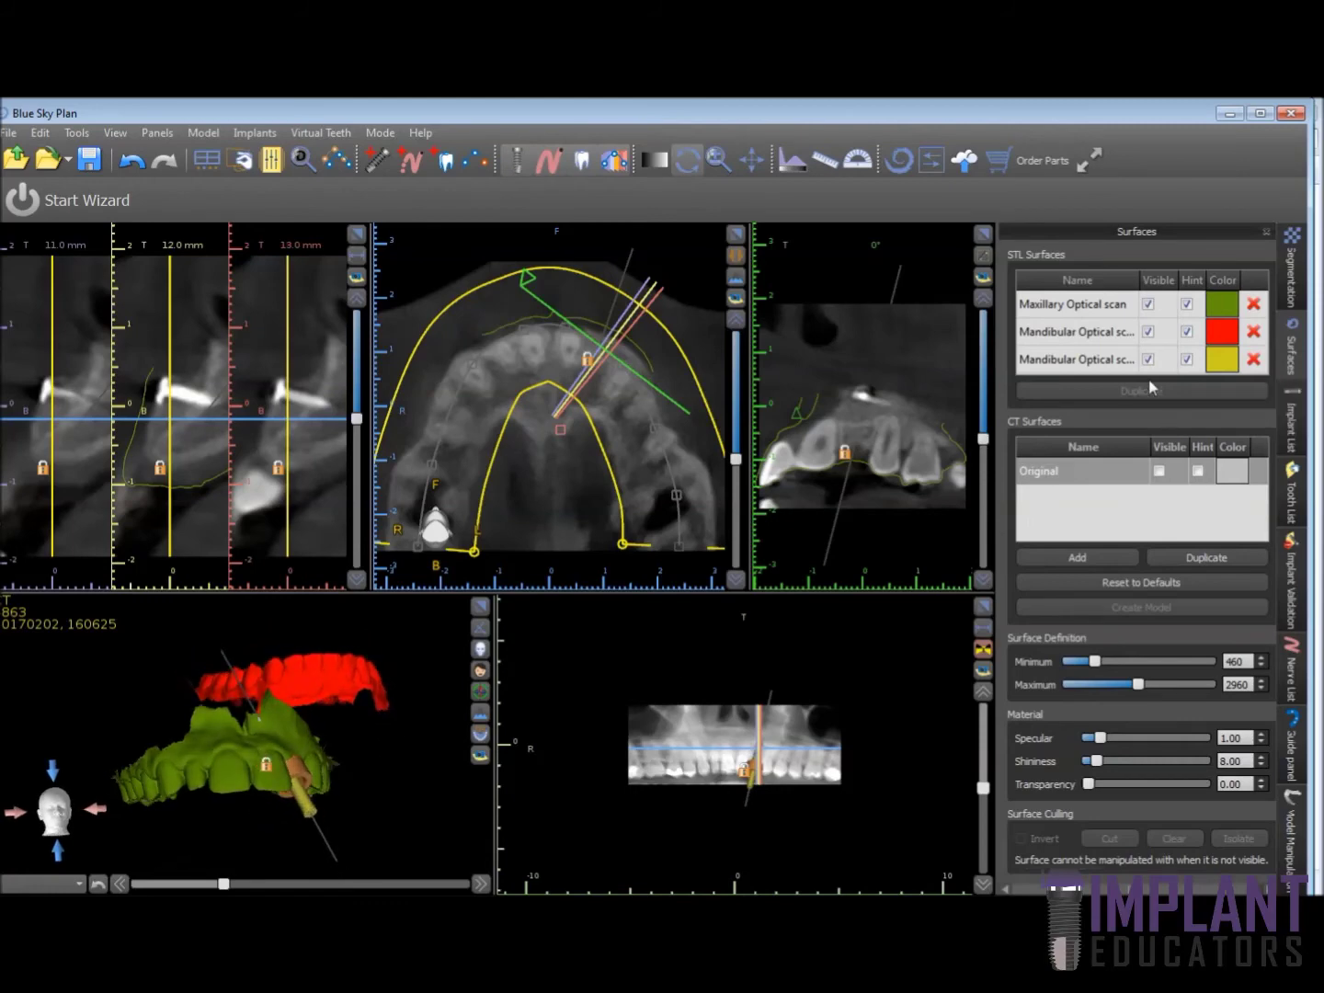
click(1107, 364)
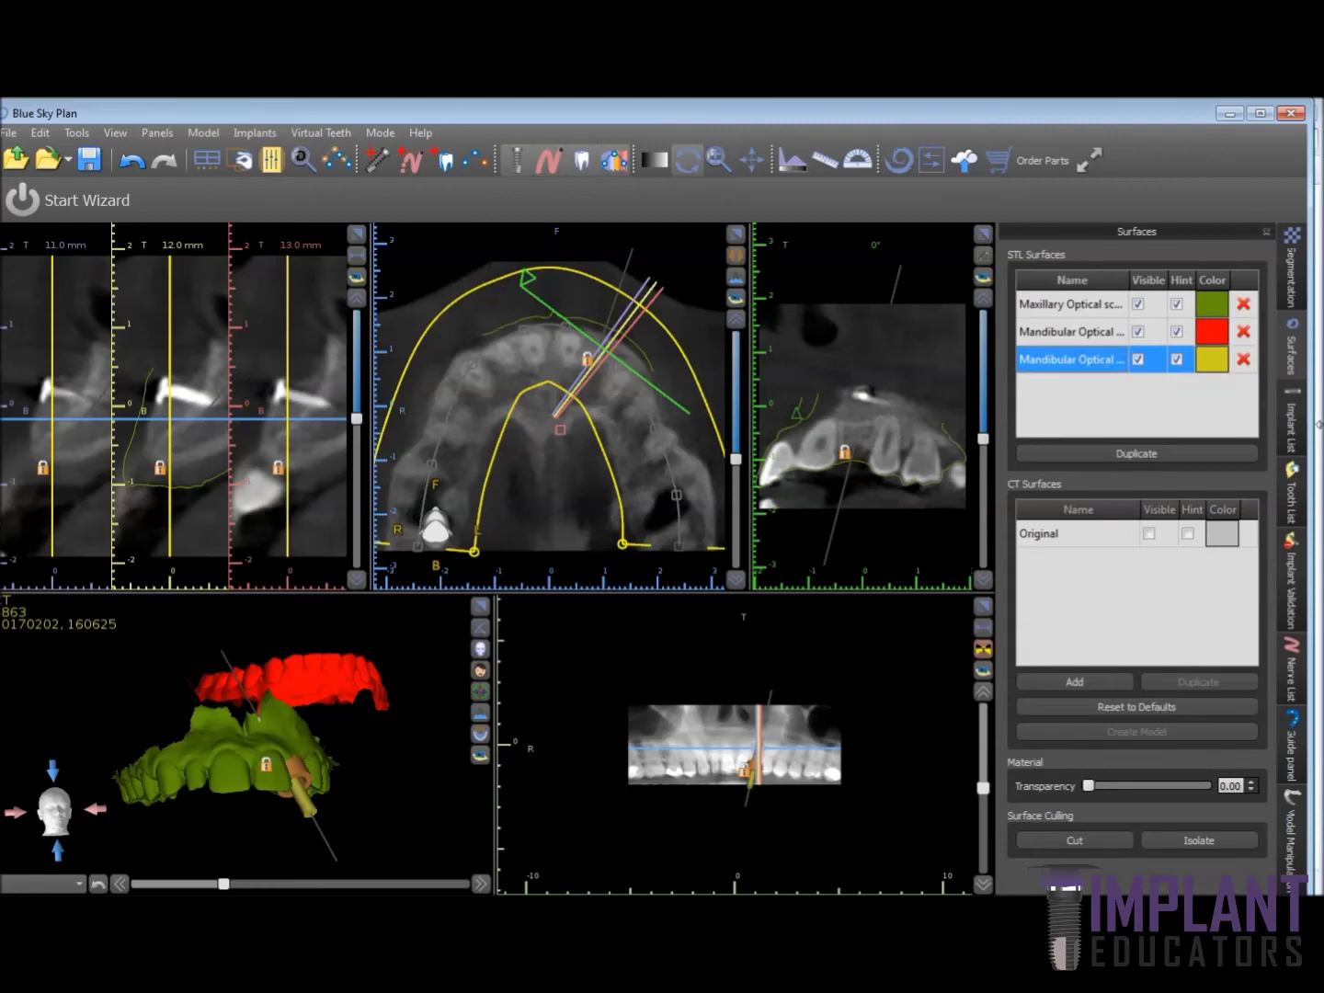
click(1286, 835)
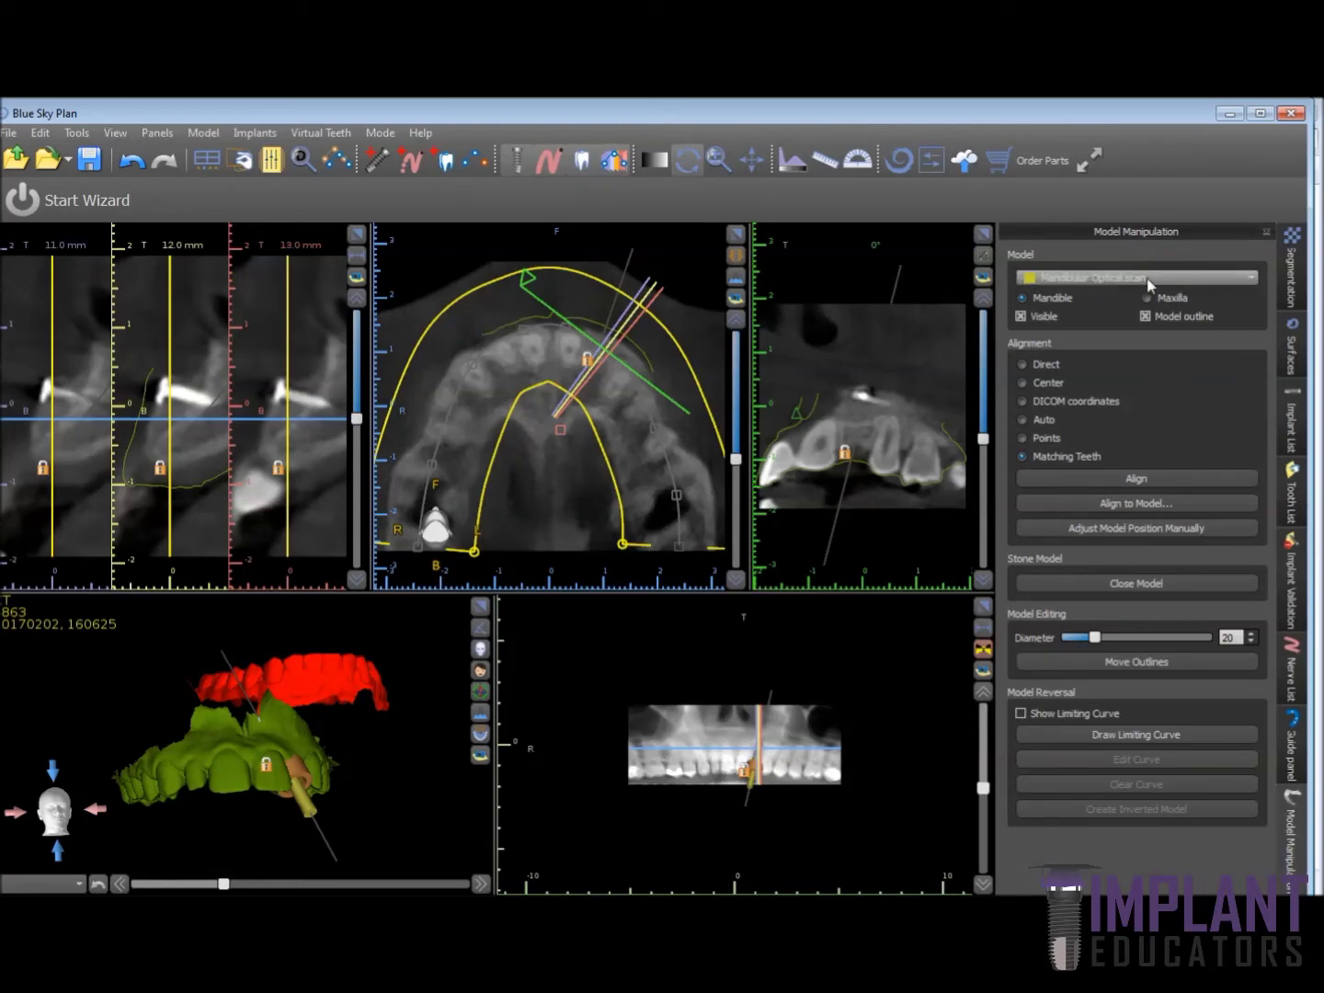
Align the yellow mandibular scan copy to the Maxillary Optical scan and orbit to check the occlusion
click(1150, 508)
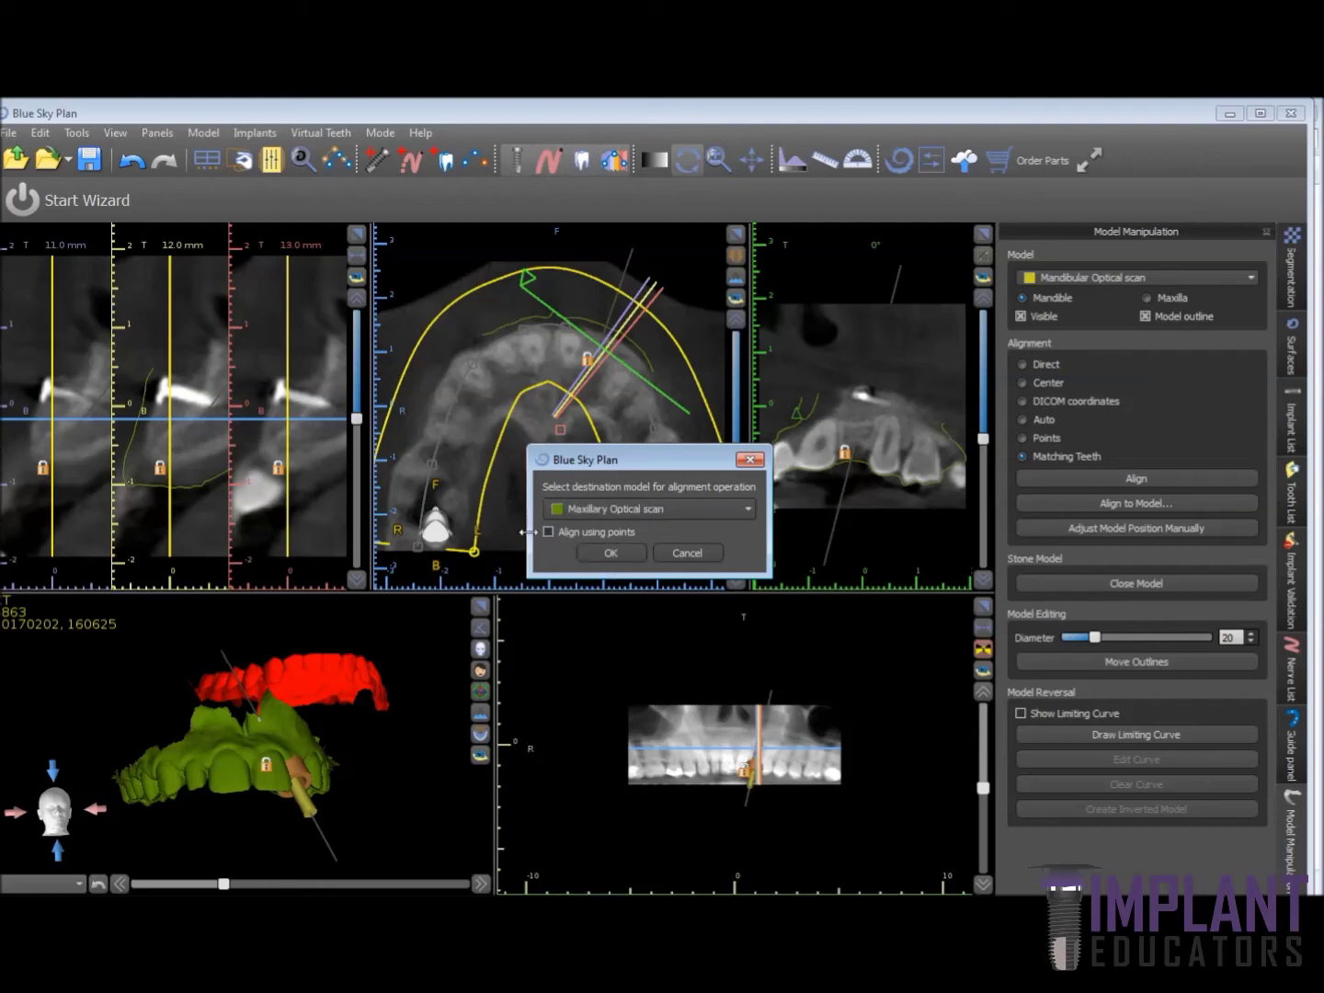
click(611, 552)
drag(427, 779, 366, 692)
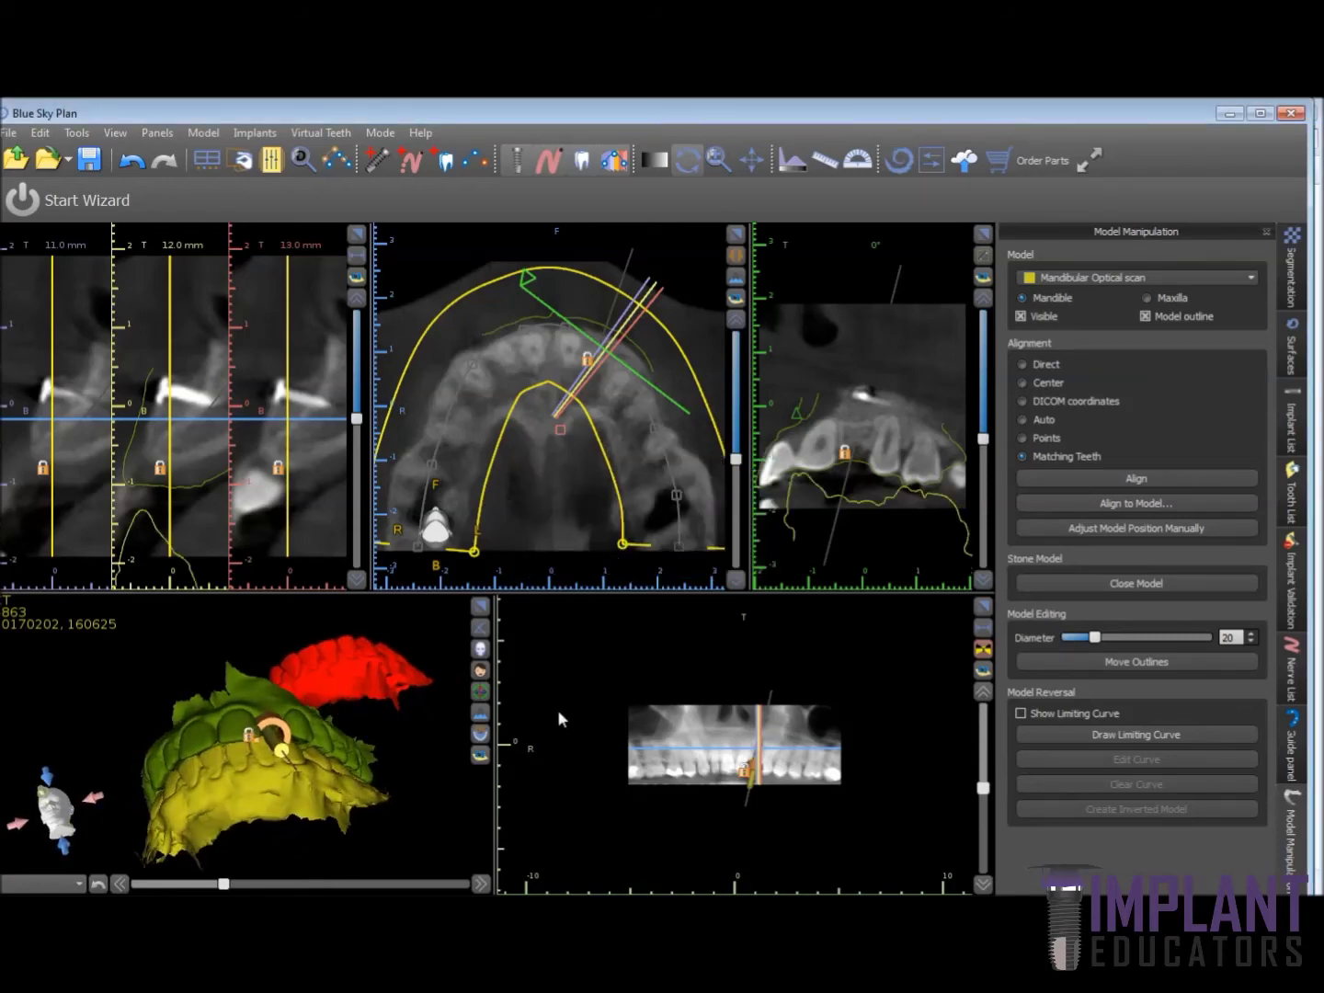
Orbit the aligned jaw scans to inspect their fit and occlusion from several angles
drag(187, 641, 251, 596)
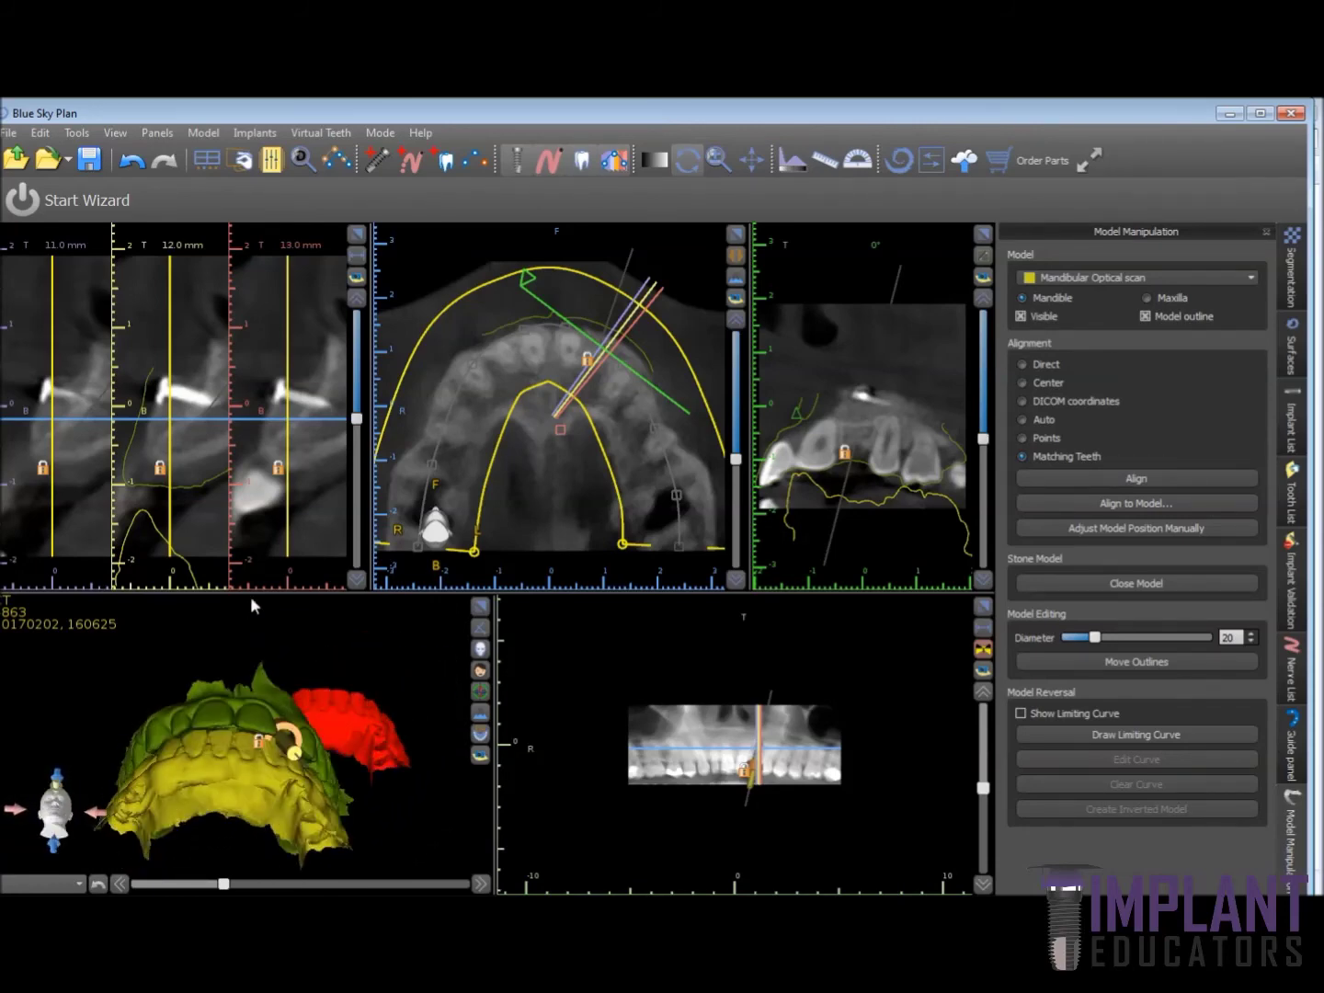
drag(397, 832, 395, 778)
drag(225, 686, 193, 738)
drag(414, 764, 316, 753)
mouse_move(236, 736)
mouse_down()
mouse_move(254, 688)
mouse_move(236, 763)
mouse_move(220, 736)
mouse_up()
drag(197, 609, 301, 733)
click(241, 736)
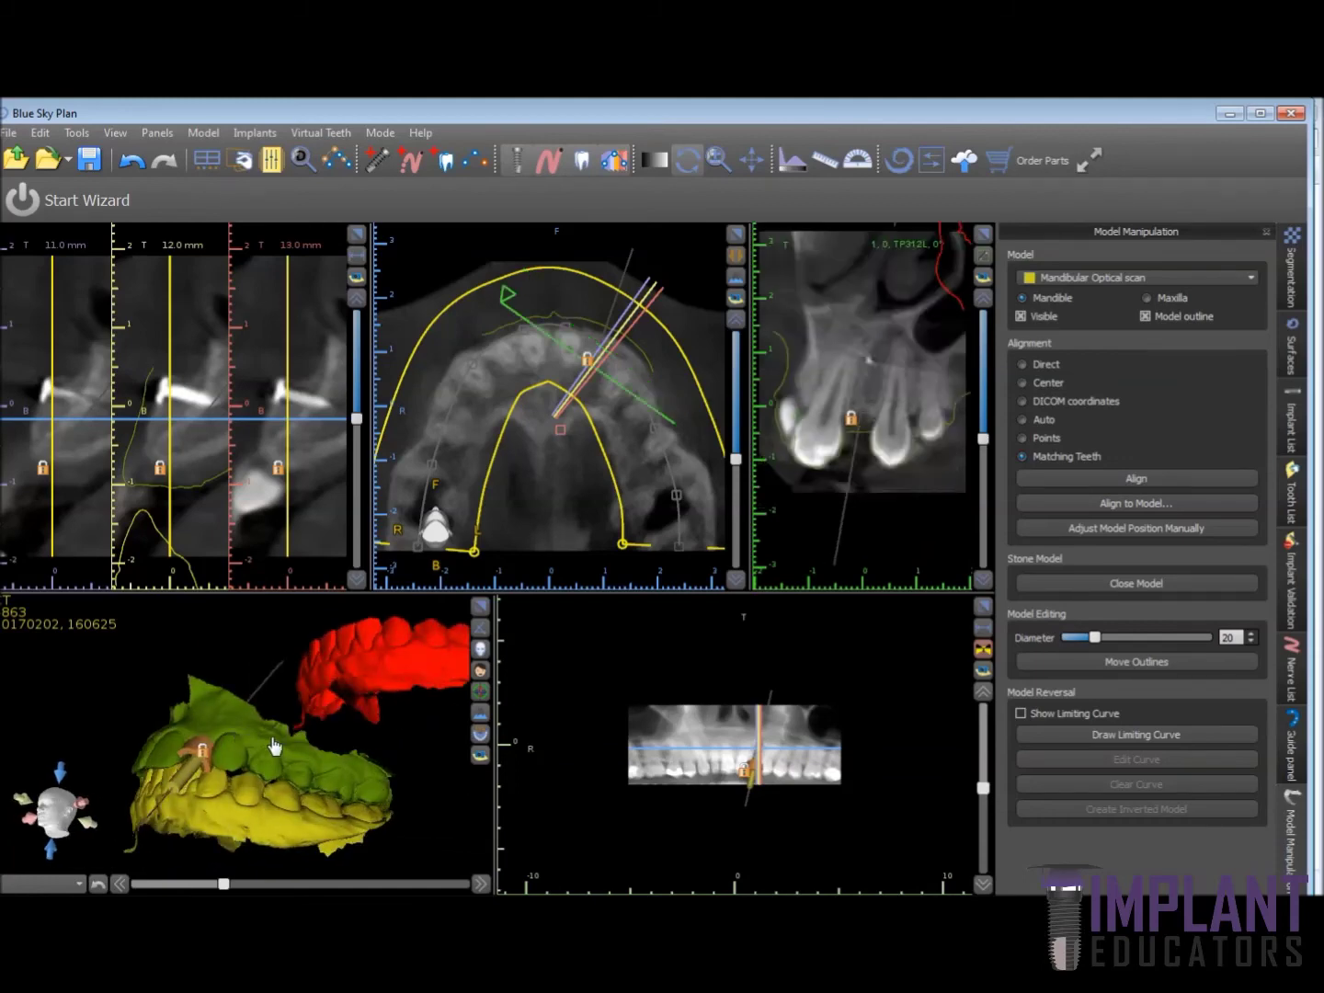
mouse_move(377, 643)
mouse_down()
mouse_move(311, 639)
mouse_move(212, 755)
mouse_move(398, 652)
mouse_up()
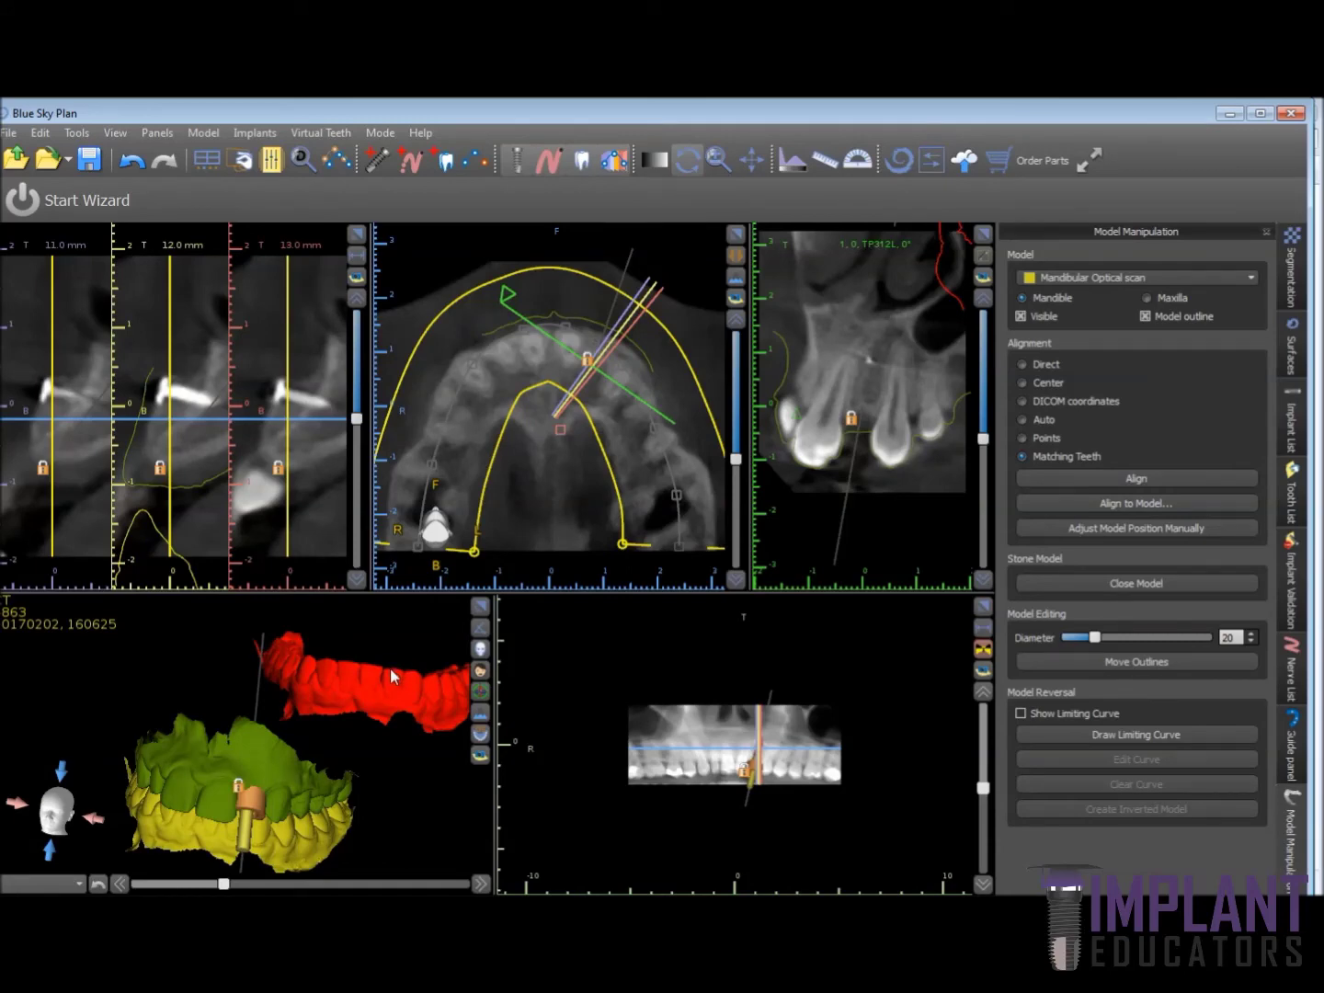
Delete the red Mandibular Optical scan copy from the Surfaces list
click(1294, 342)
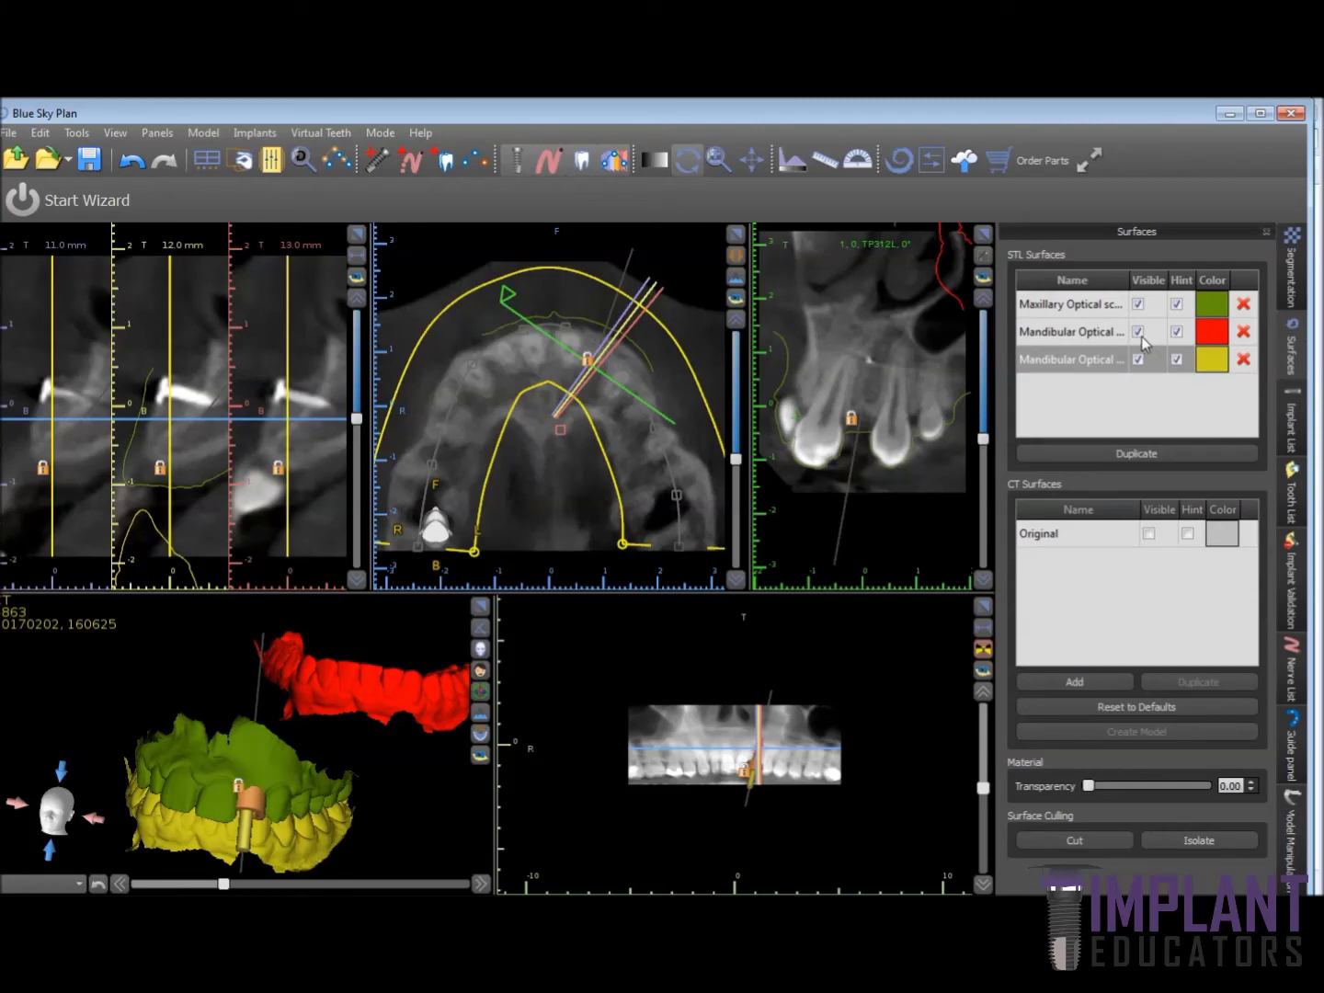
click(1244, 335)
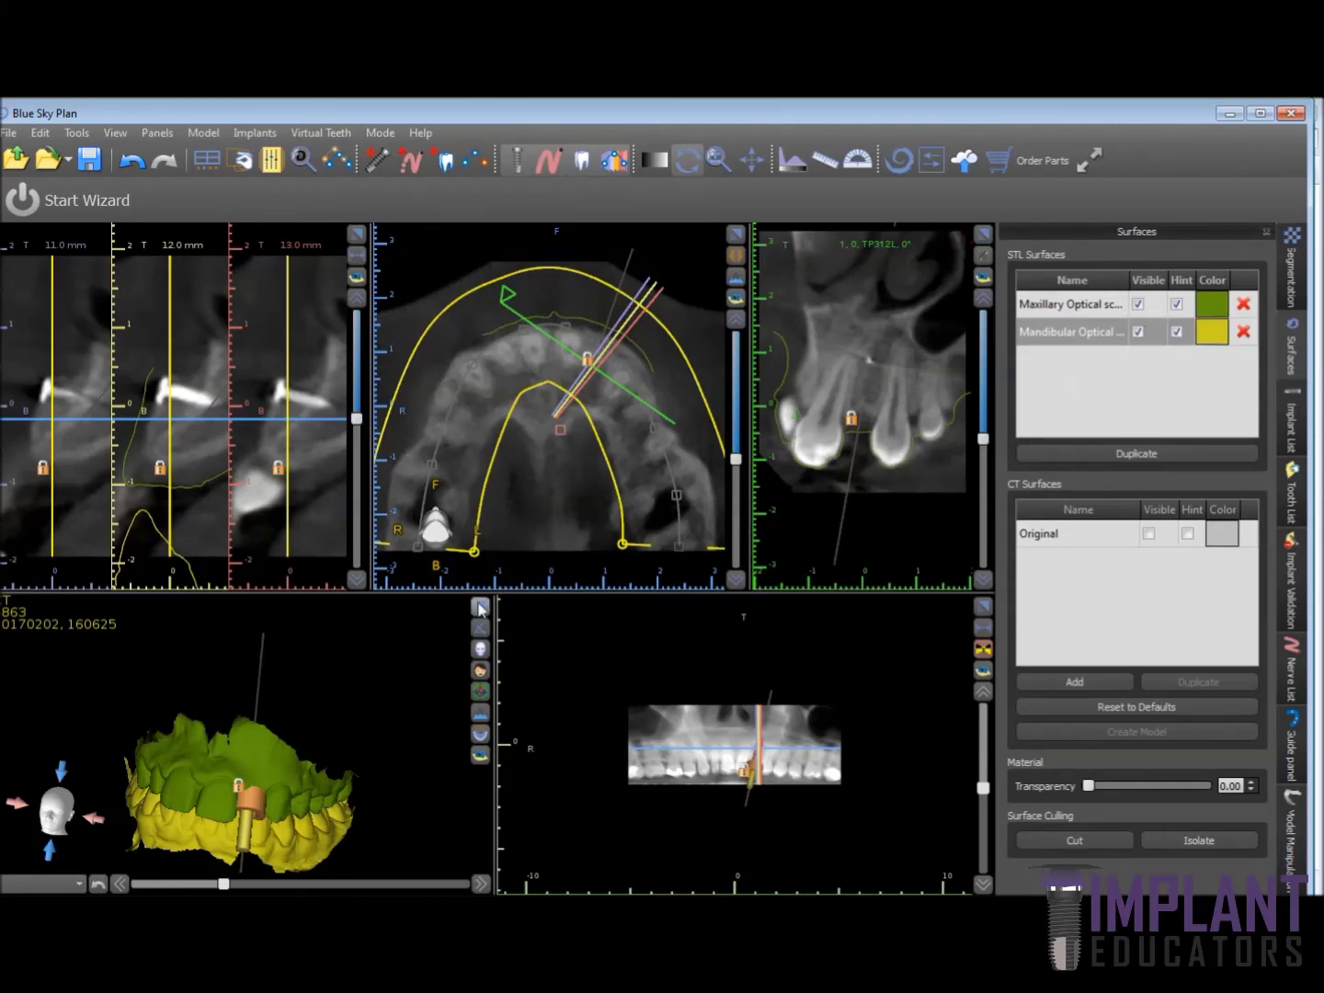
mouse_move(348, 758)
mouse_down()
mouse_move(365, 706)
mouse_move(228, 756)
mouse_move(374, 813)
mouse_move(322, 749)
mouse_up()
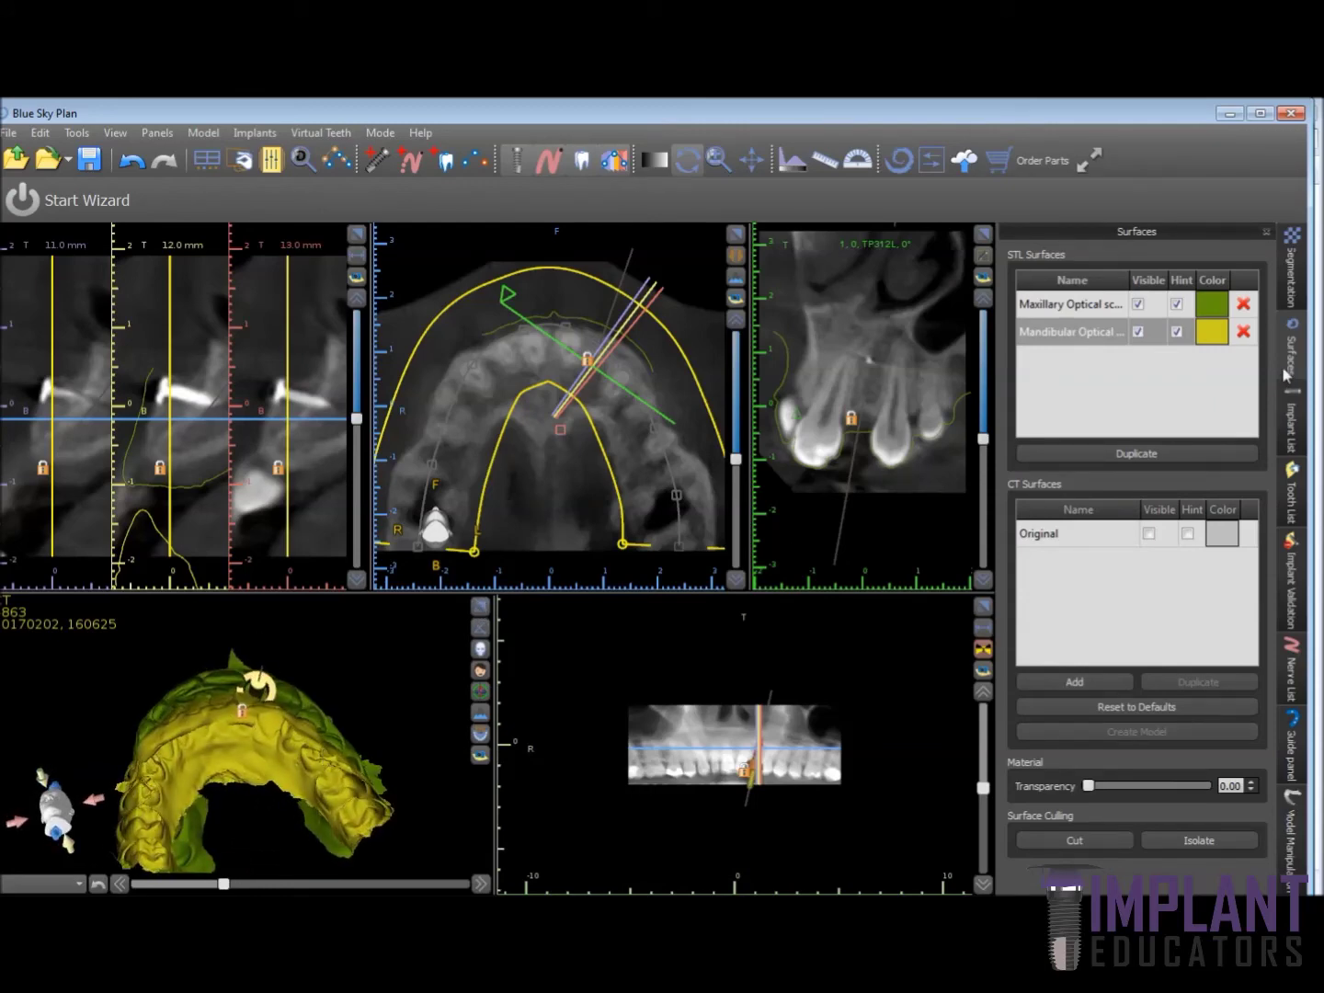
Show the right and left Maxillary Lateral Incisor virtual teeth and view them frontally and occlusally
click(1291, 588)
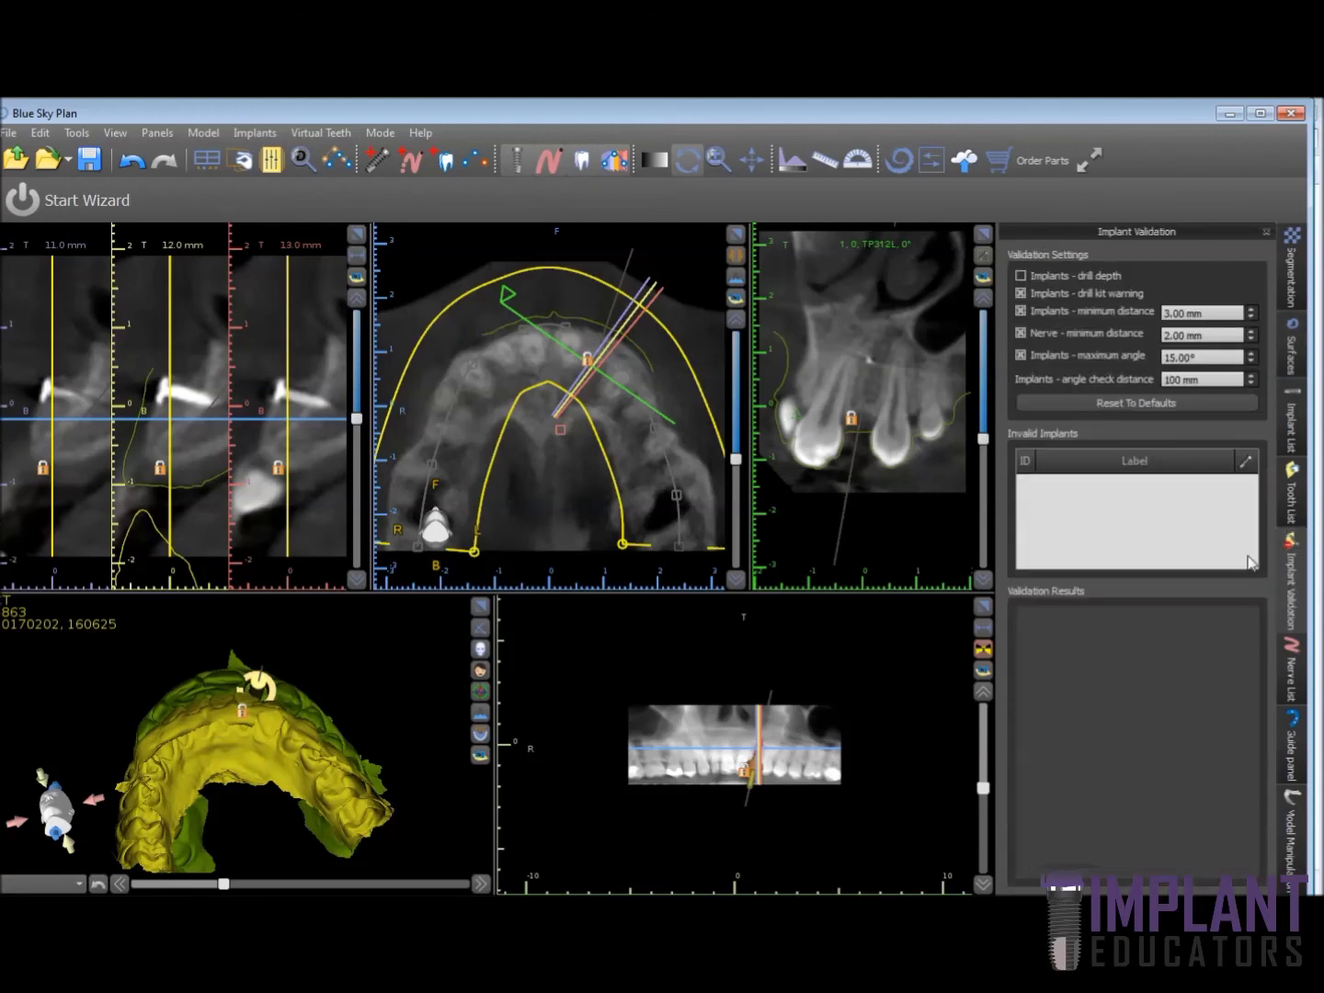
click(1303, 510)
click(1185, 337)
click(1185, 309)
drag(352, 674, 242, 749)
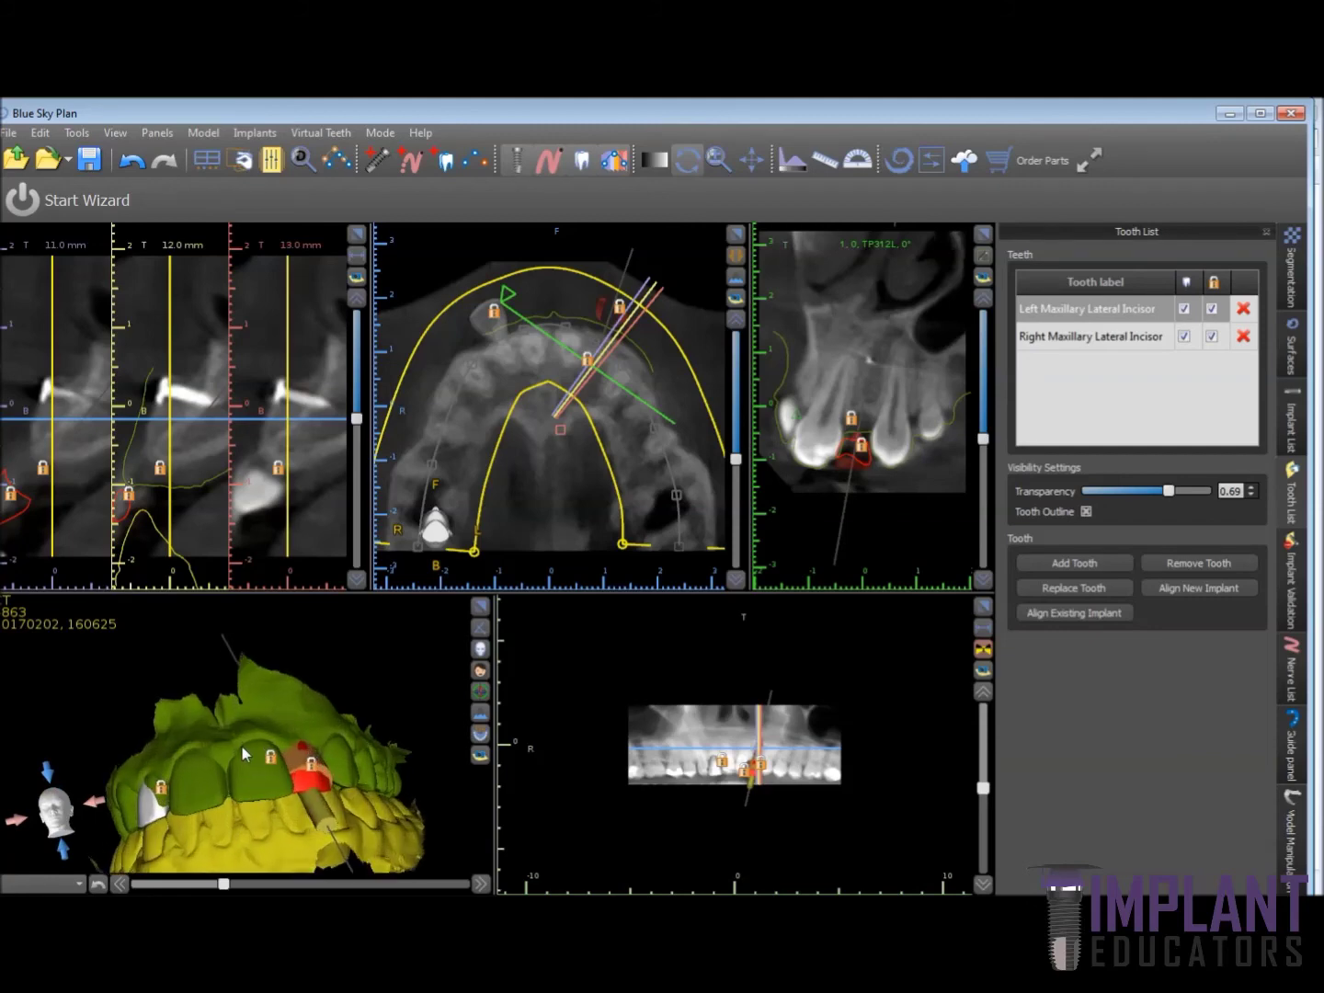
drag(209, 678, 113, 633)
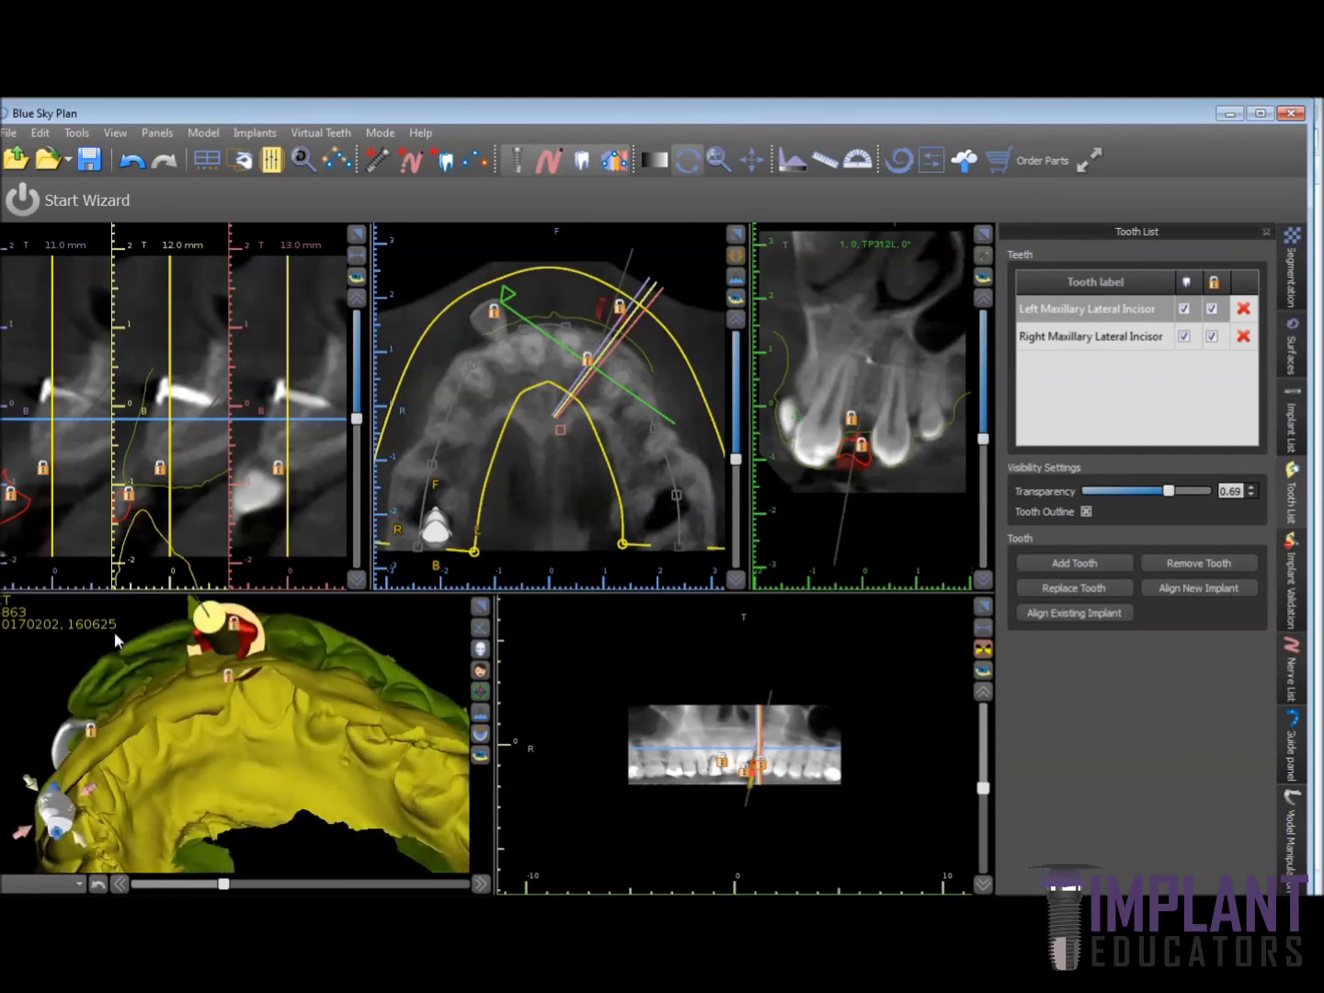
Display the implant list and enlarge the 3D view to fill the workspace
click(1293, 418)
mouse_move(278, 719)
mouse_down()
mouse_move(303, 757)
mouse_move(274, 735)
mouse_up()
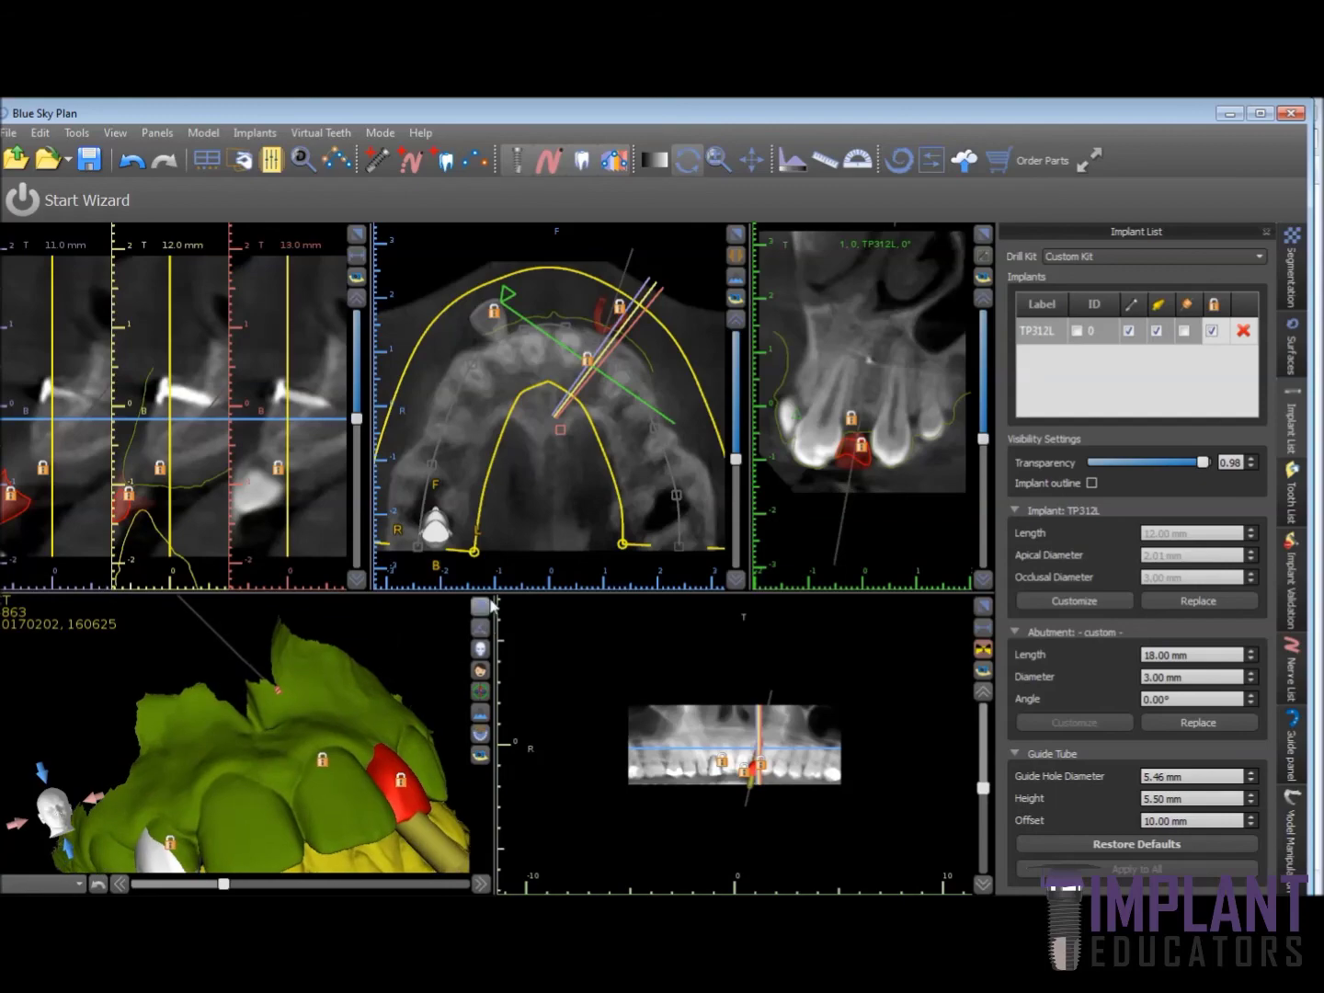
click(480, 605)
Orbit and zoom to inspect implant TP312L and the lateral incisors from front and below
drag(719, 766, 696, 657)
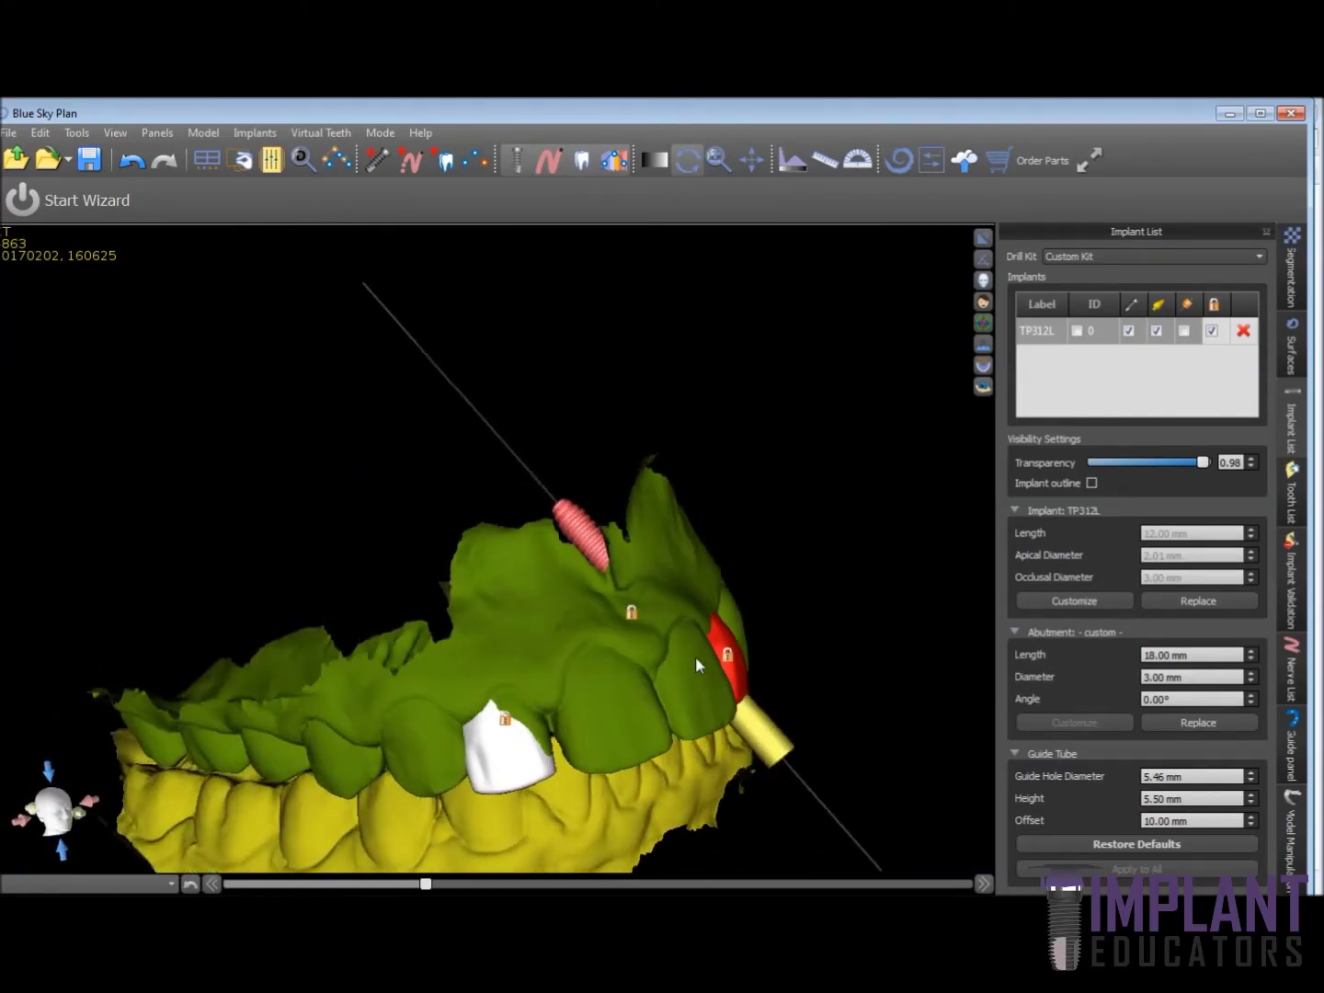
drag(307, 762, 450, 666)
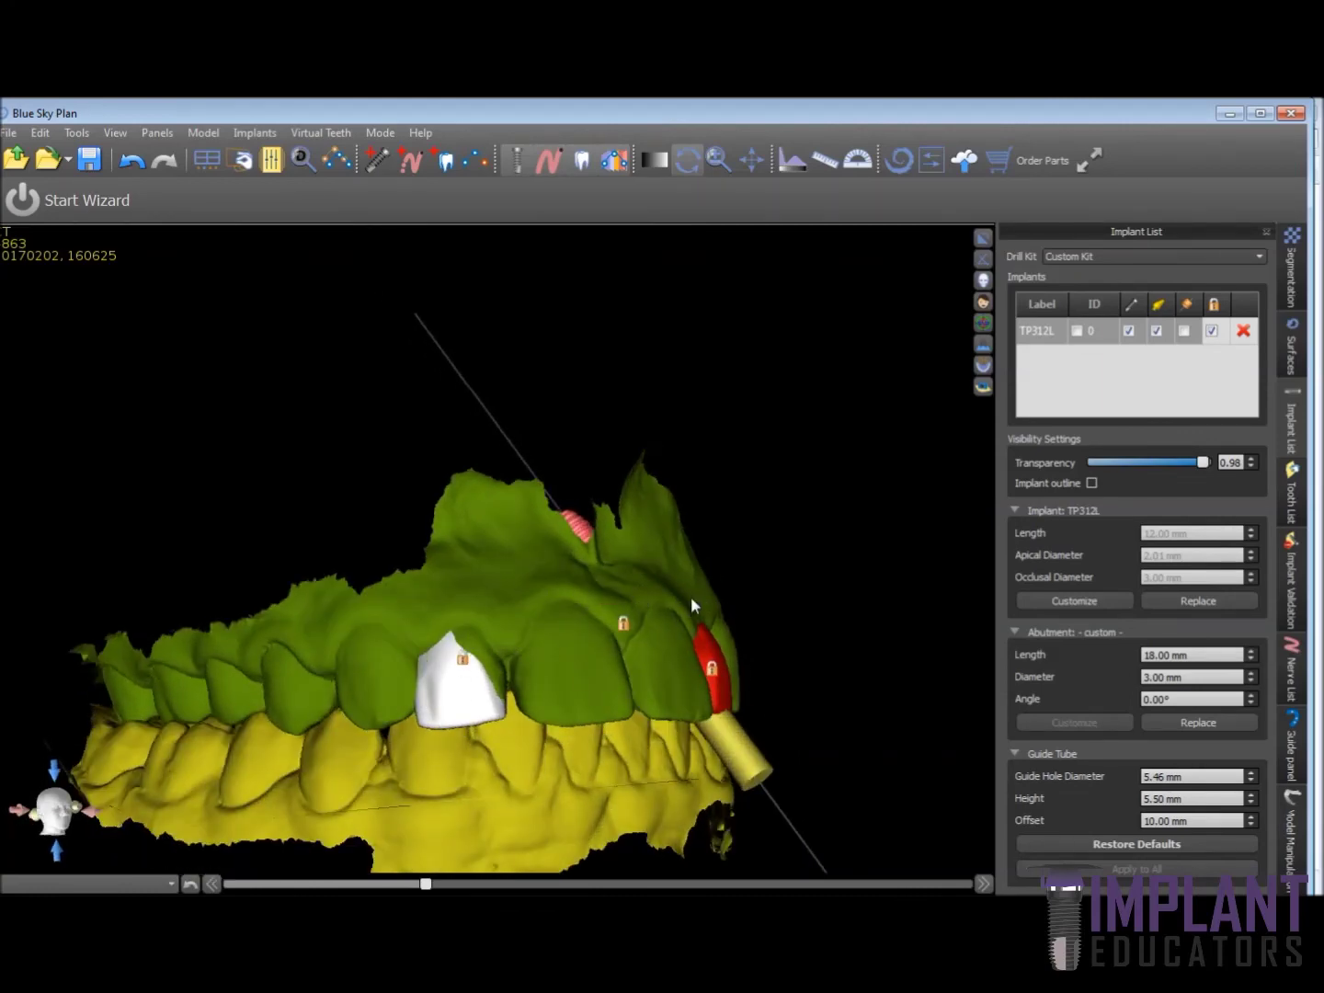
drag(680, 590, 534, 663)
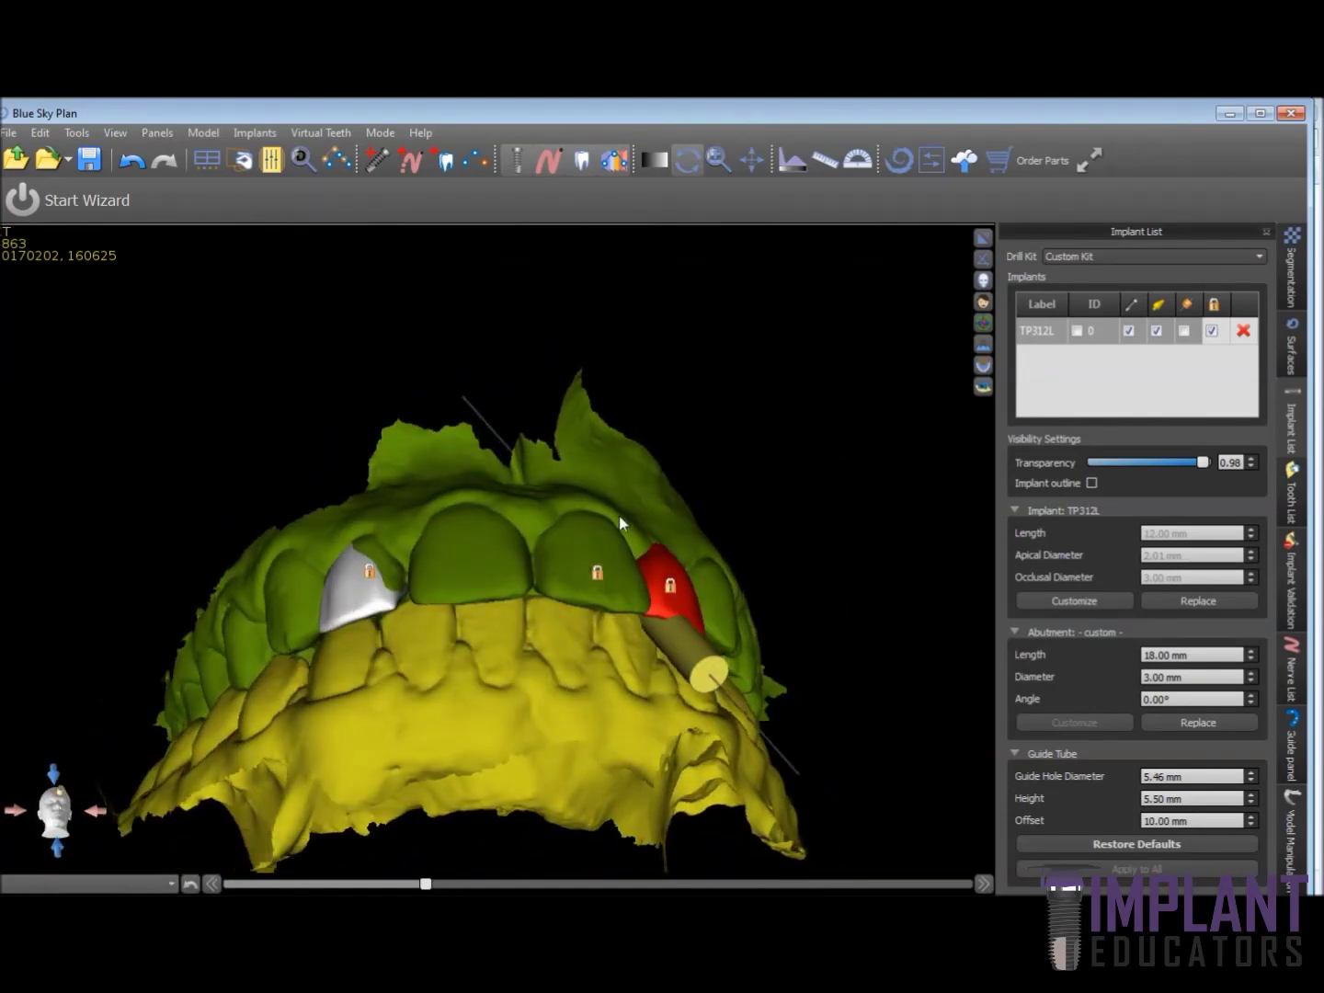
drag(511, 487, 462, 559)
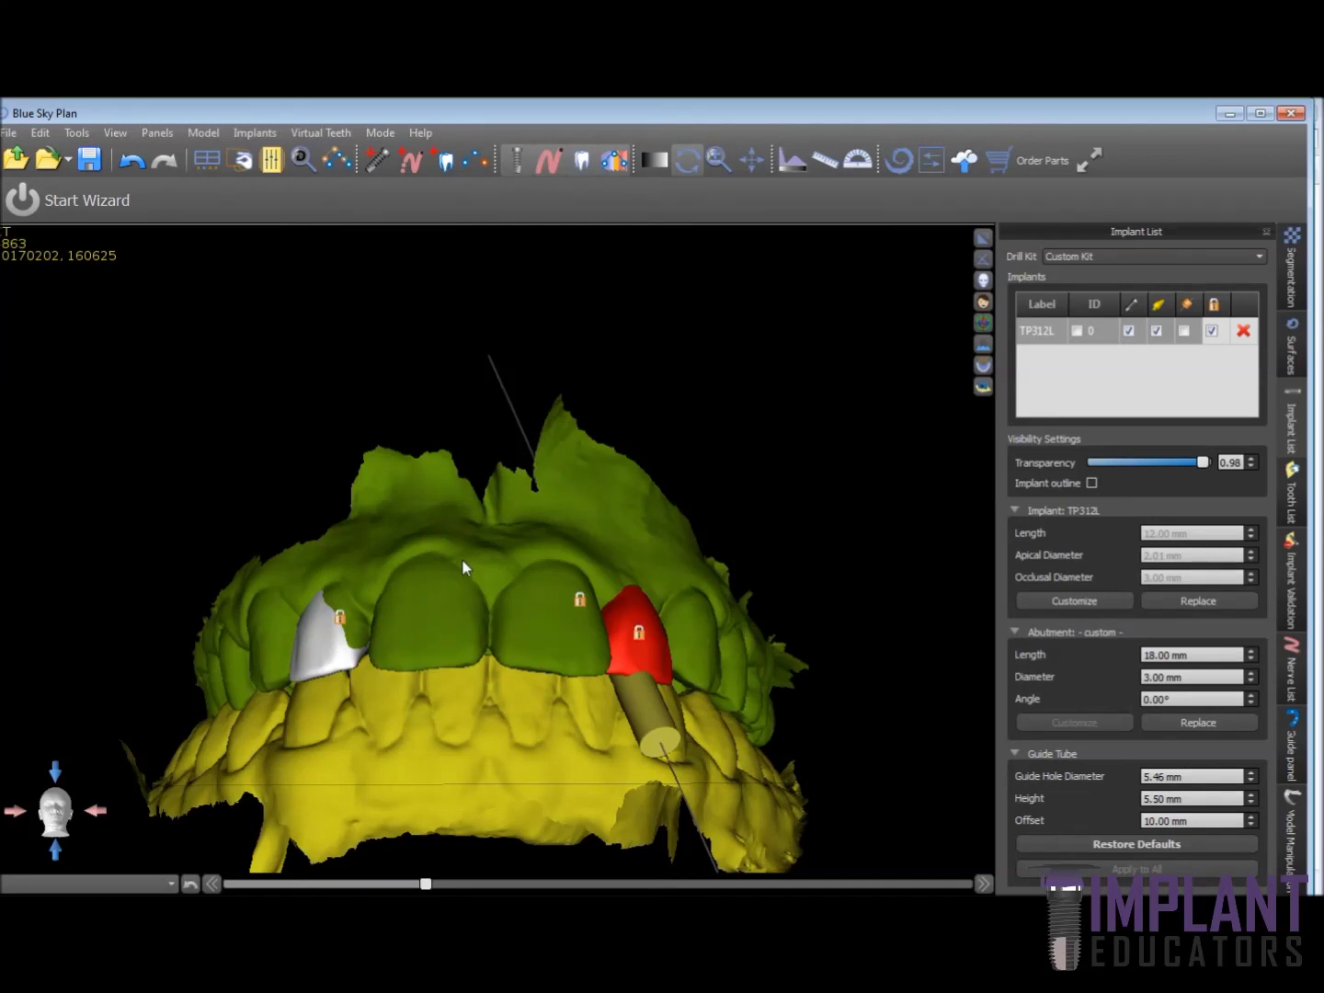
scroll(502, 563, up, 5)
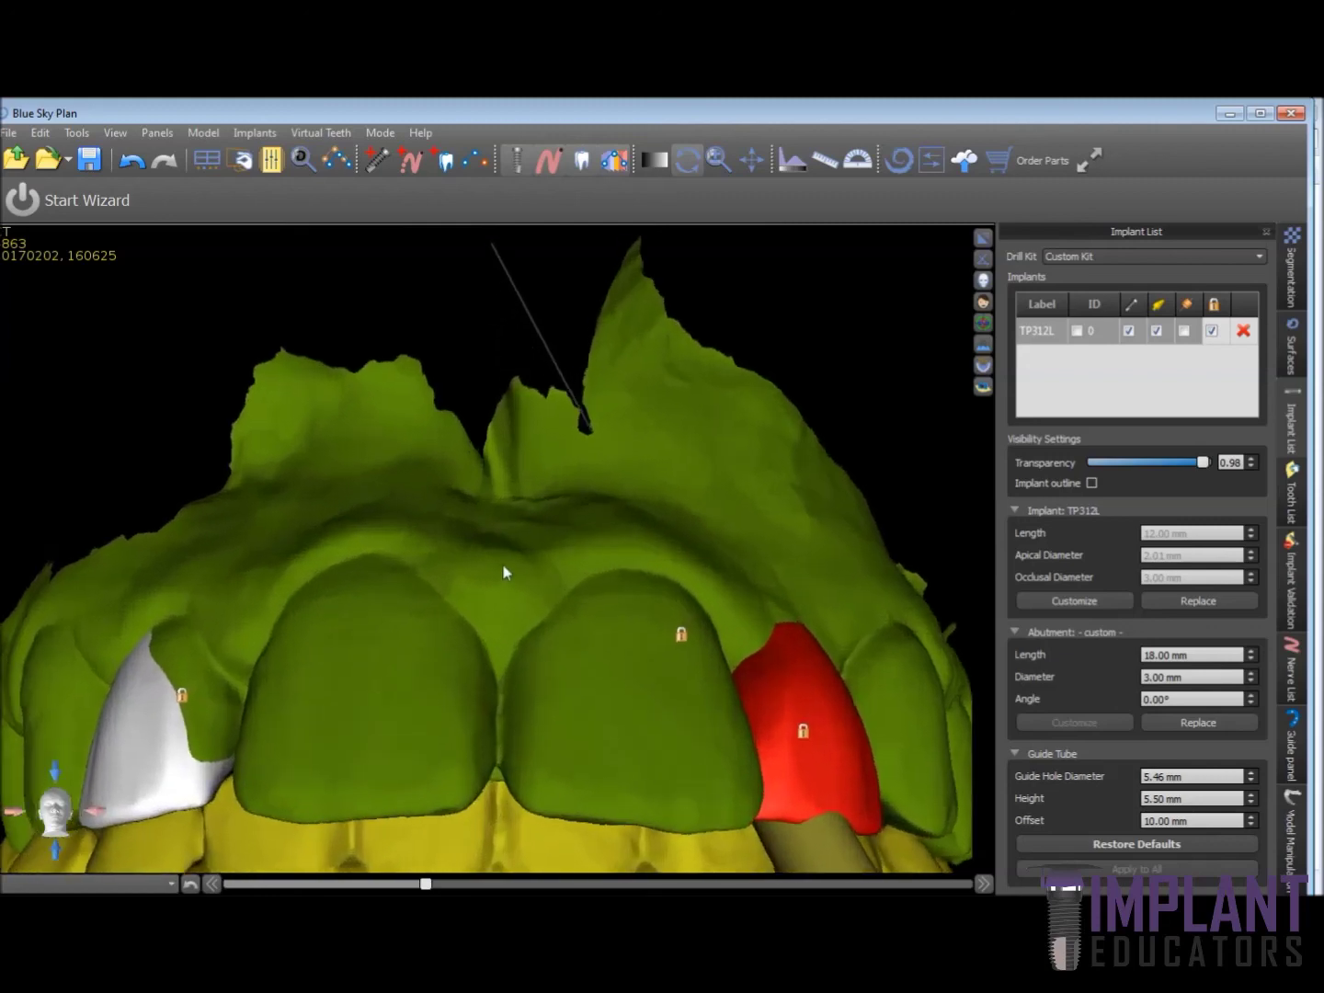
scroll(506, 650, down, 4)
drag(378, 714, 326, 451)
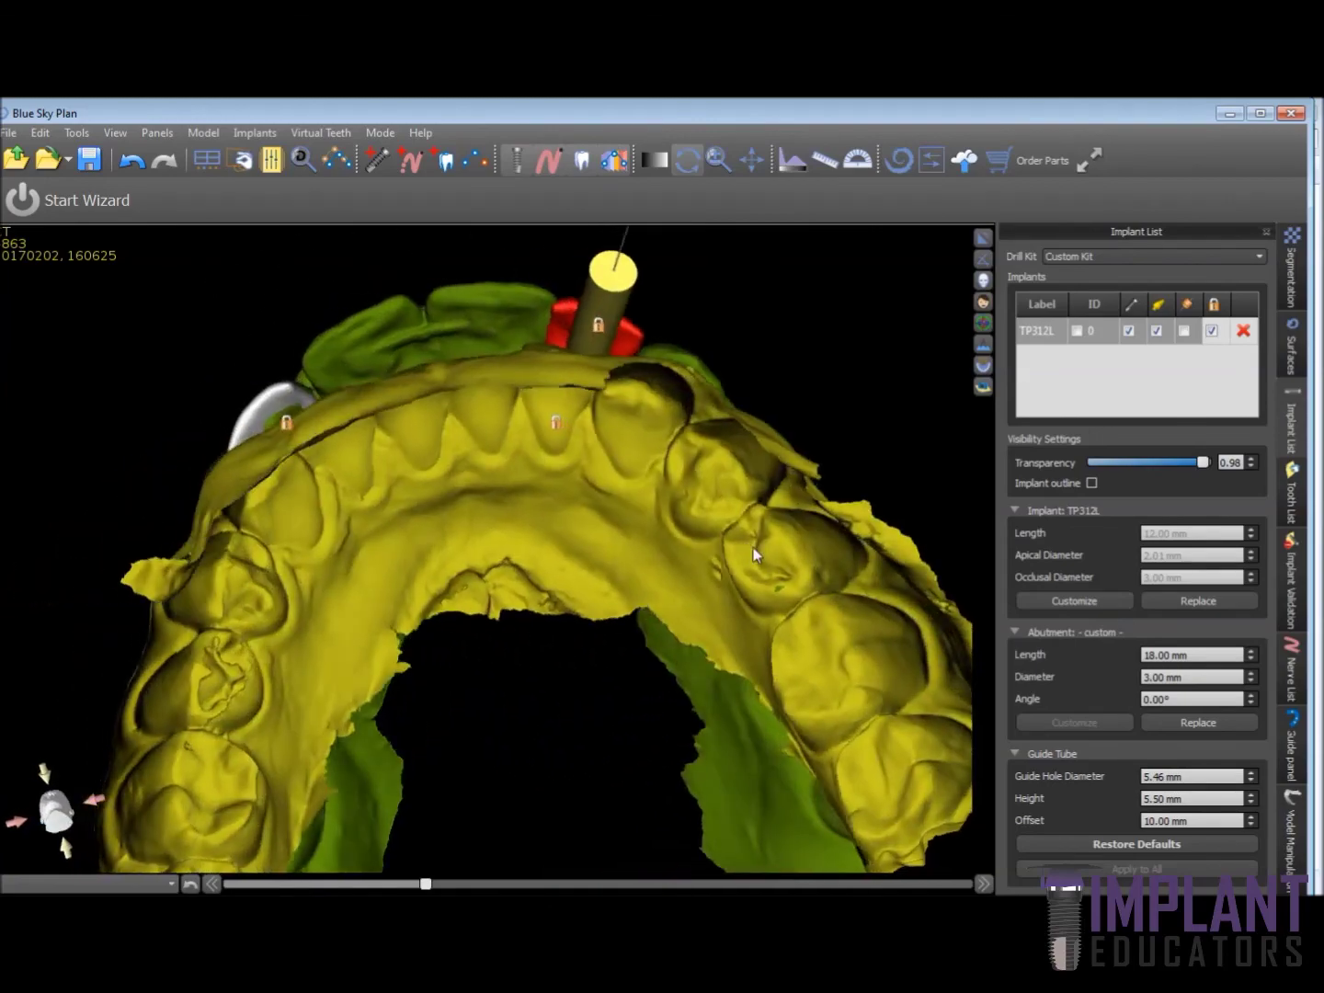